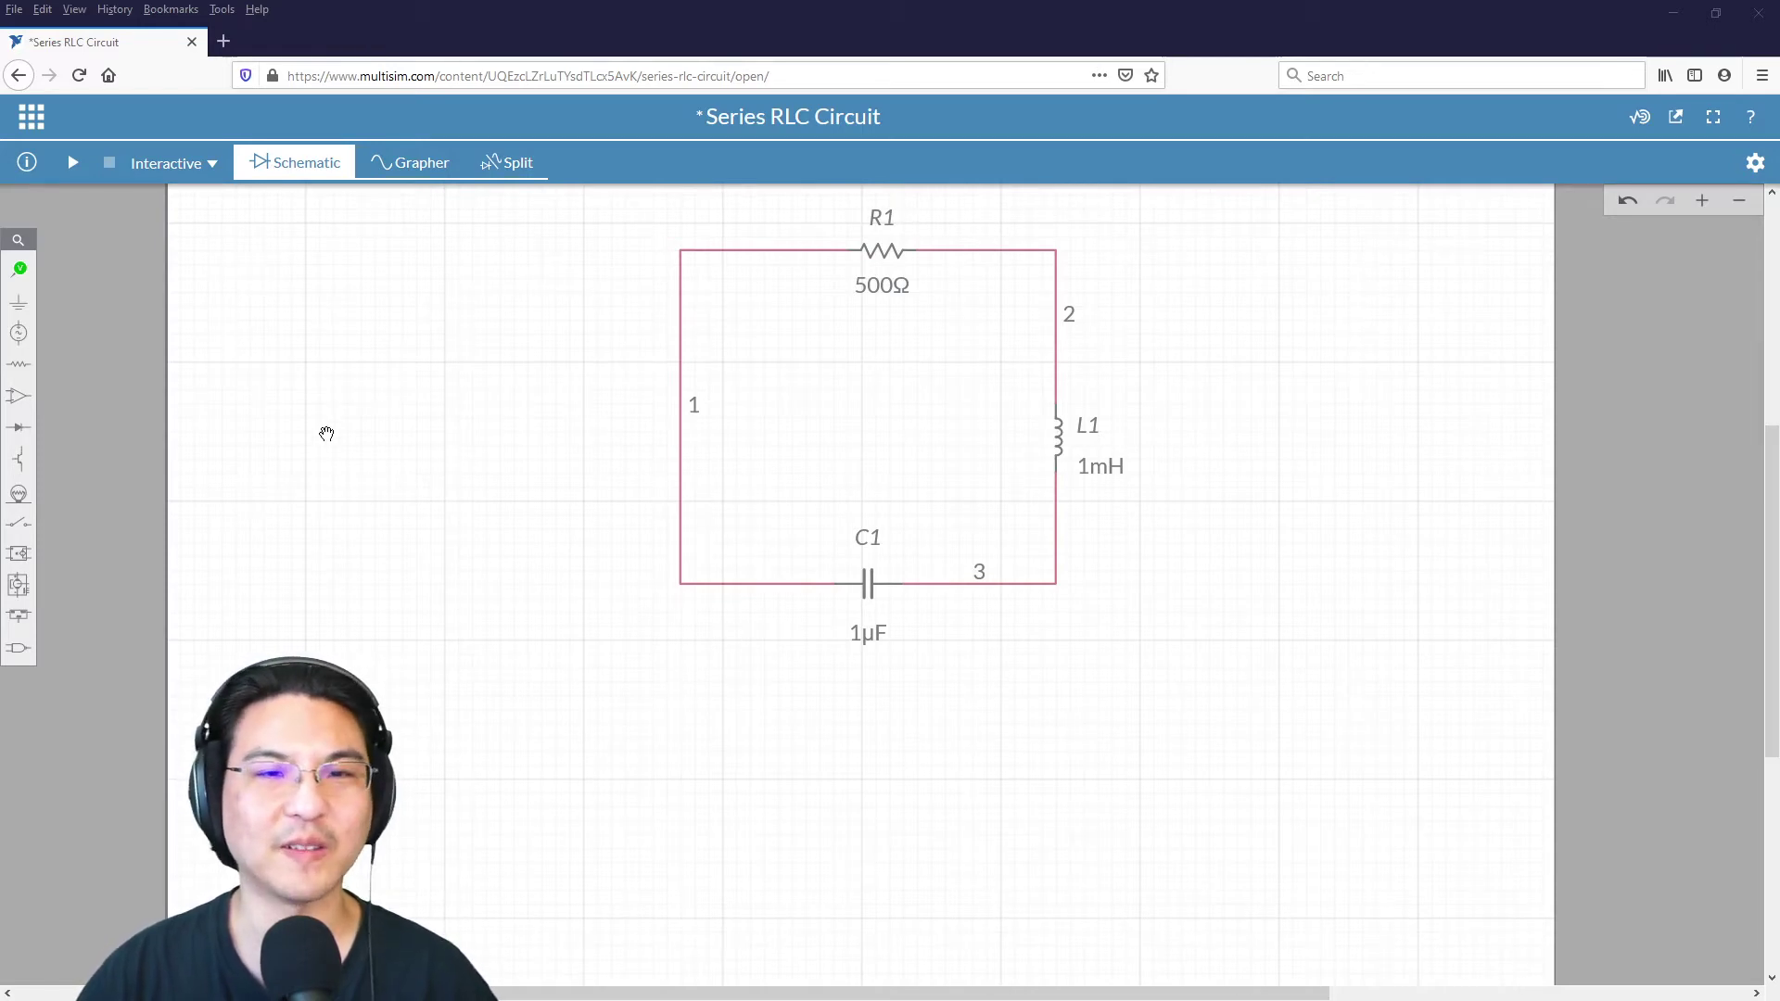
# Place a clock voltage source V1 on the left wire of the loop.
pyautogui.click(19, 334)
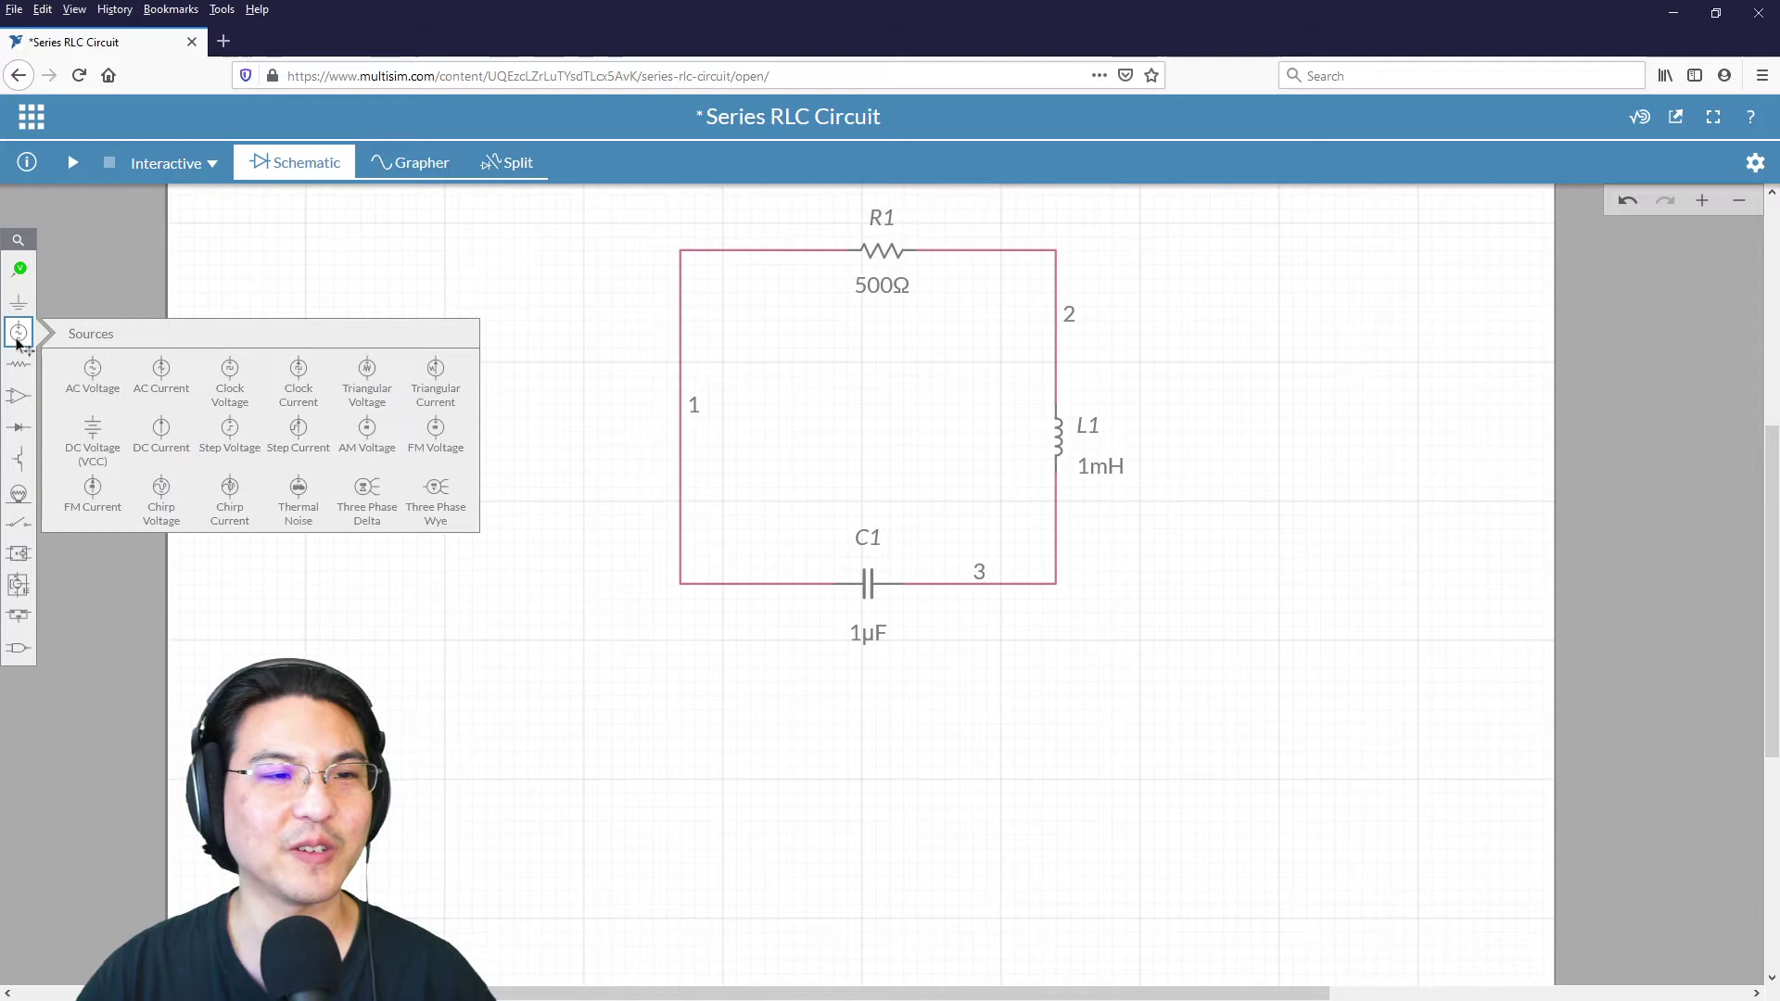
pyautogui.click(237, 385)
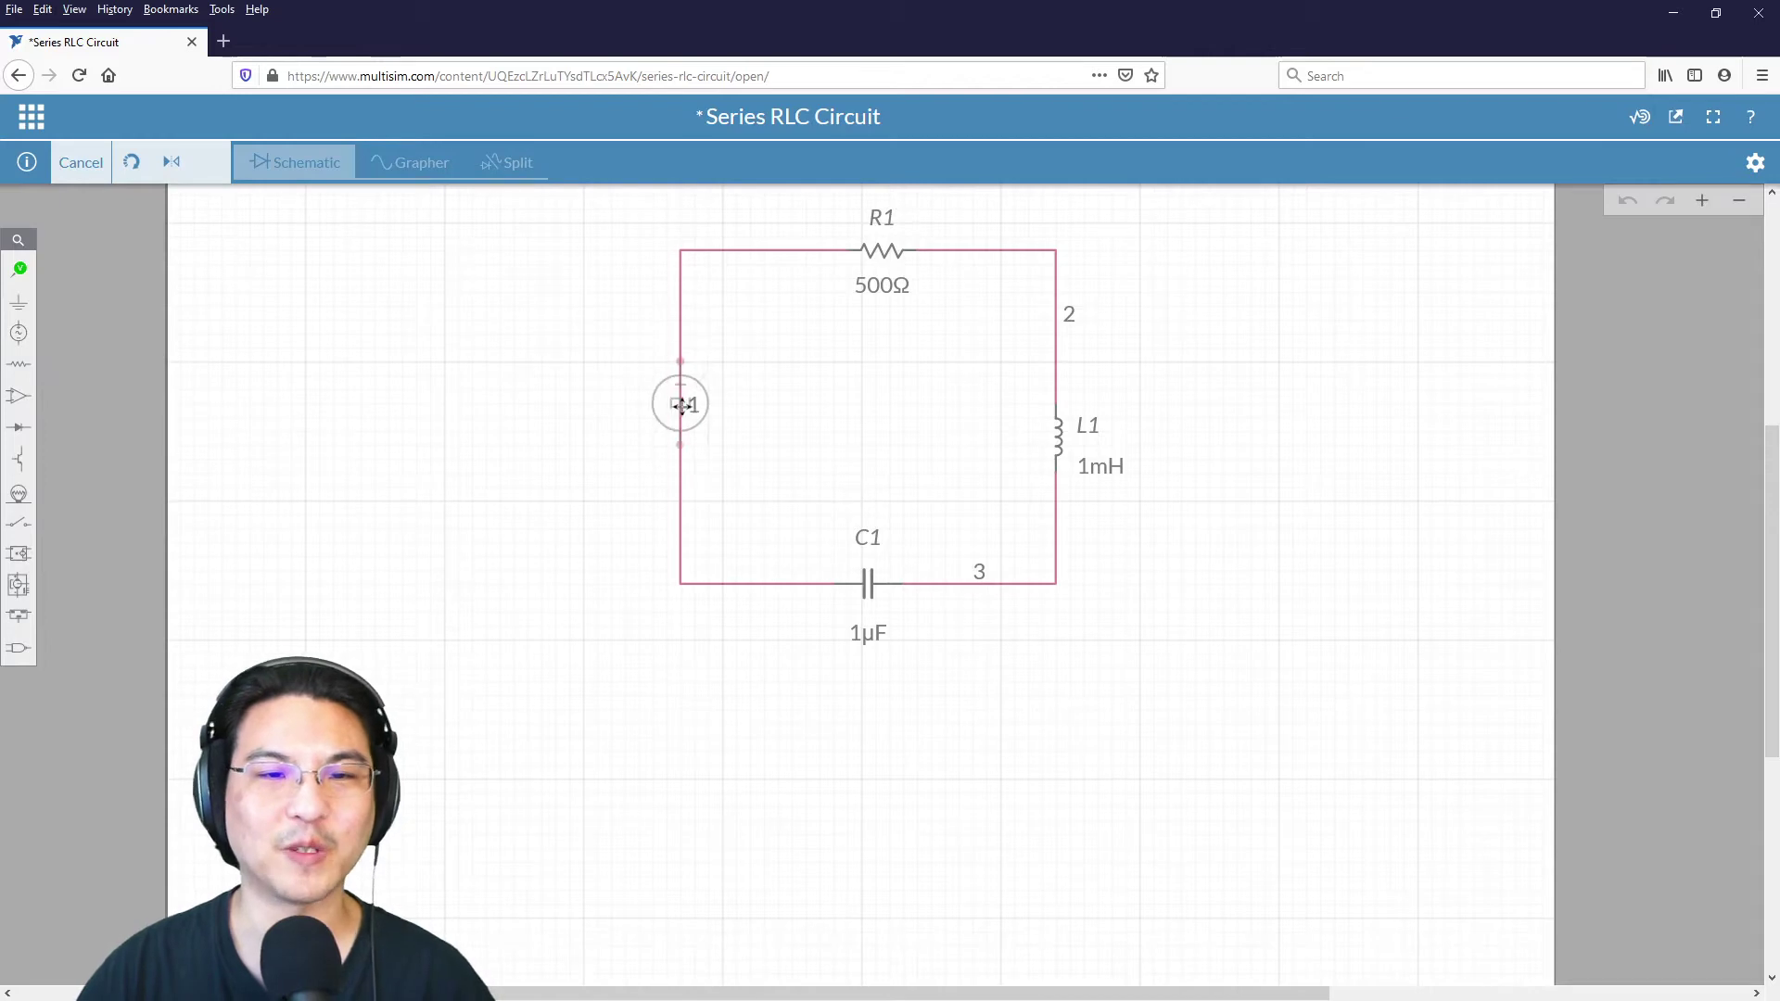
pyautogui.click(681, 405)
pyautogui.click(461, 448)
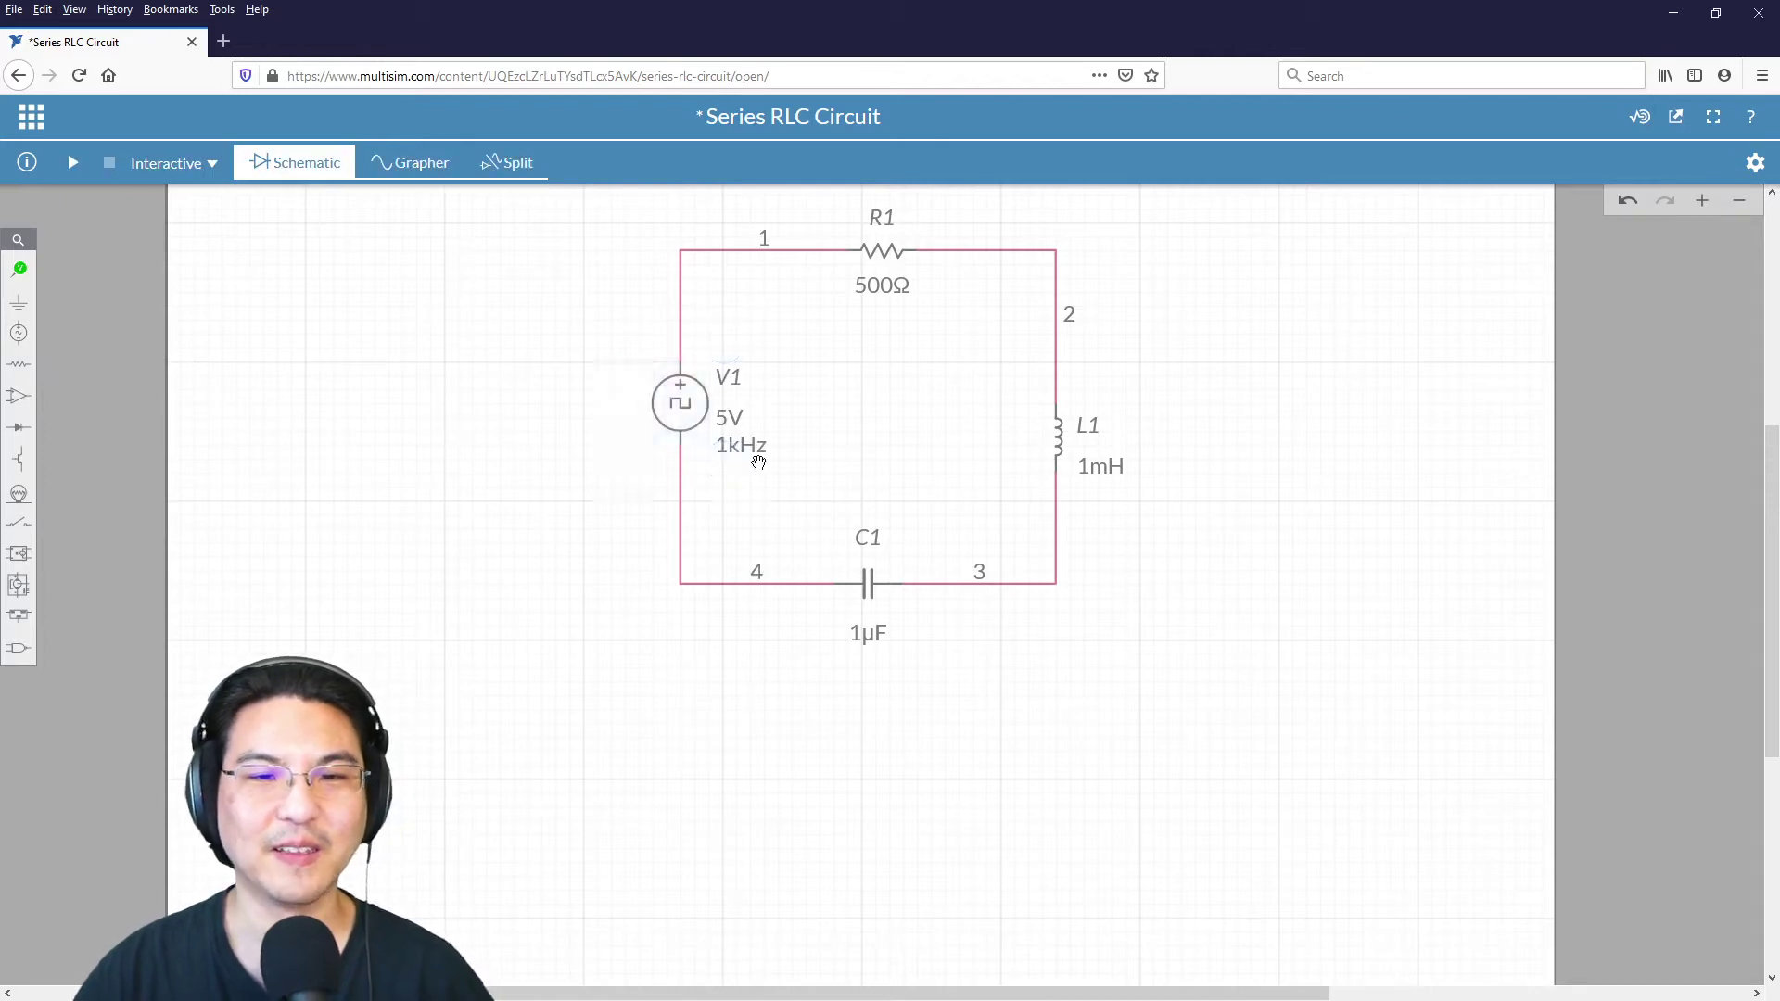
# Set V1 to 1V amplitude and 100Hz frequency.
pyautogui.click(733, 427)
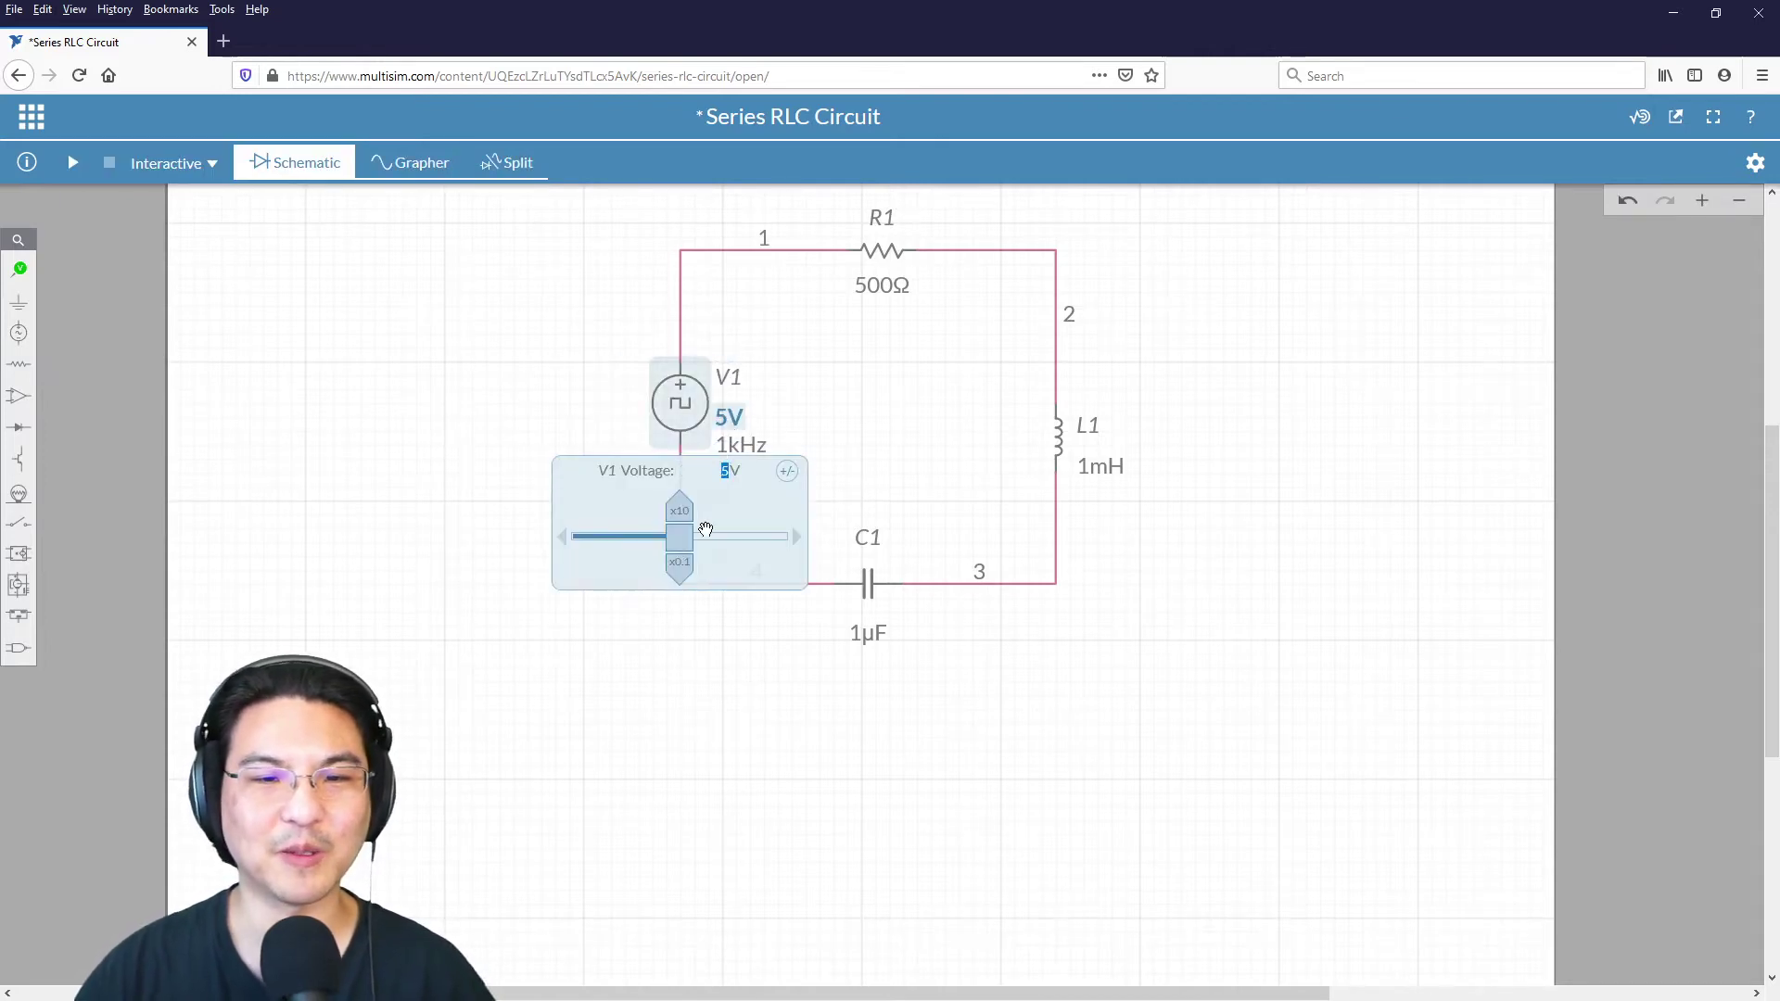
pyautogui.click(740, 449)
pyautogui.click(727, 473)
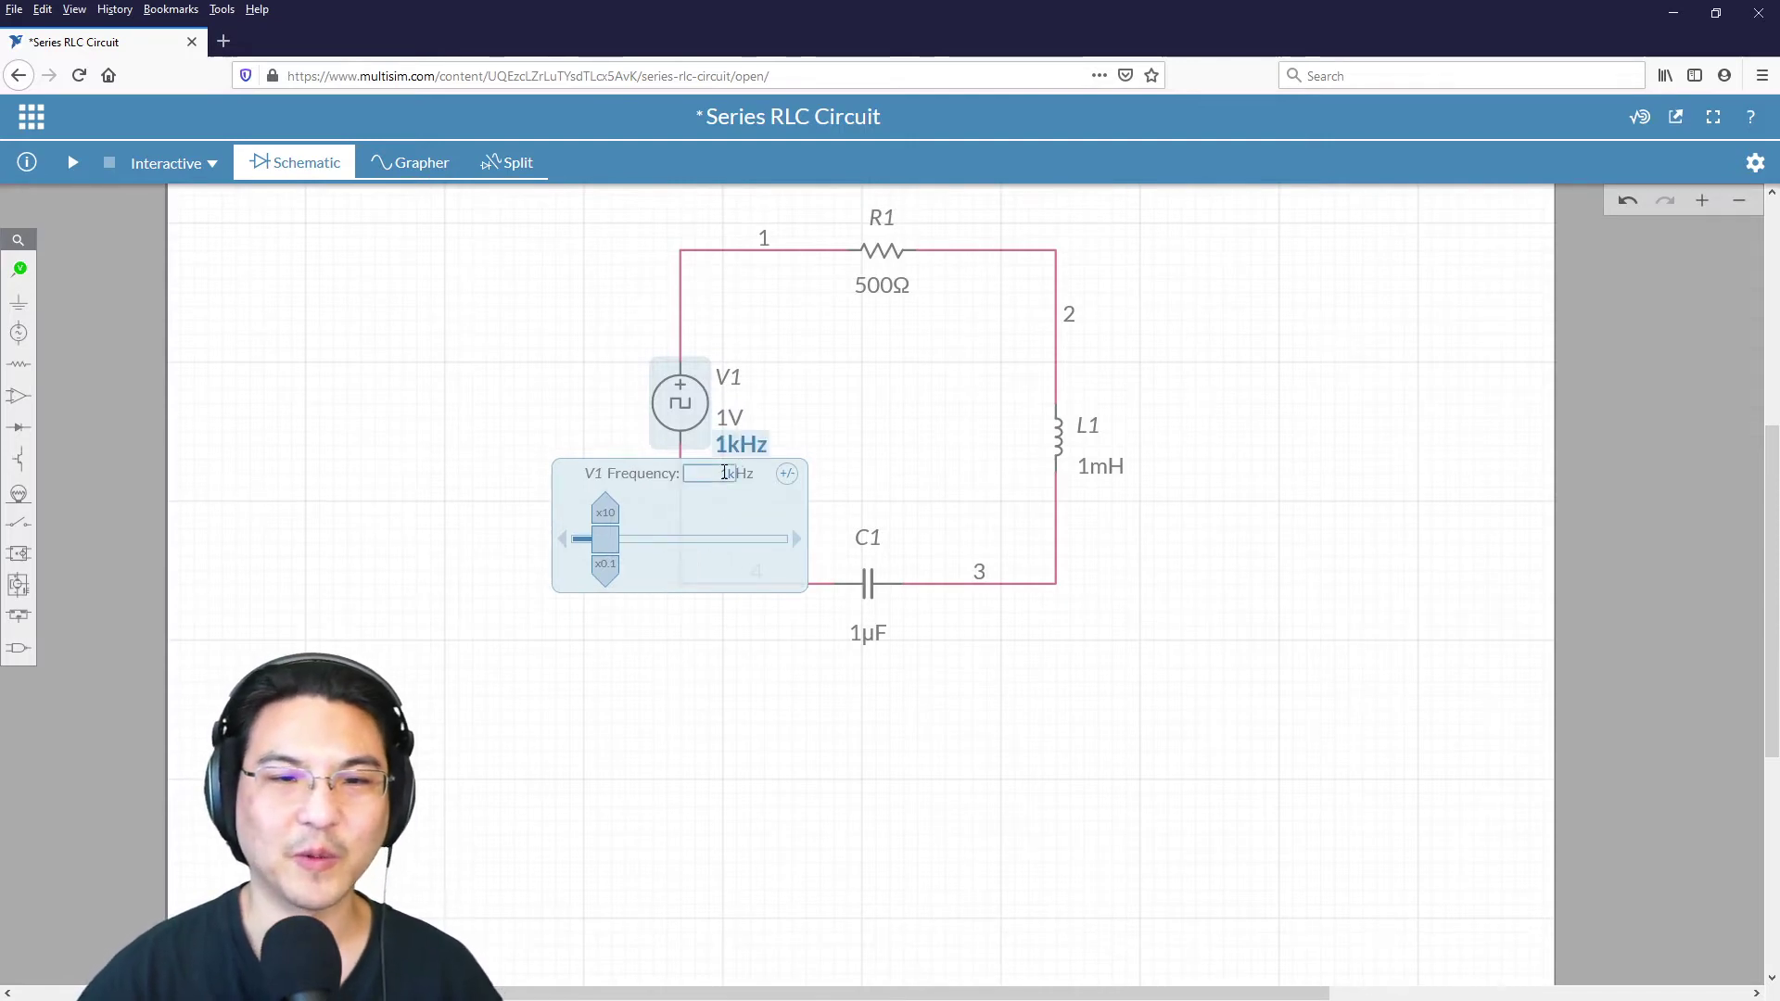
pyautogui.write('100')
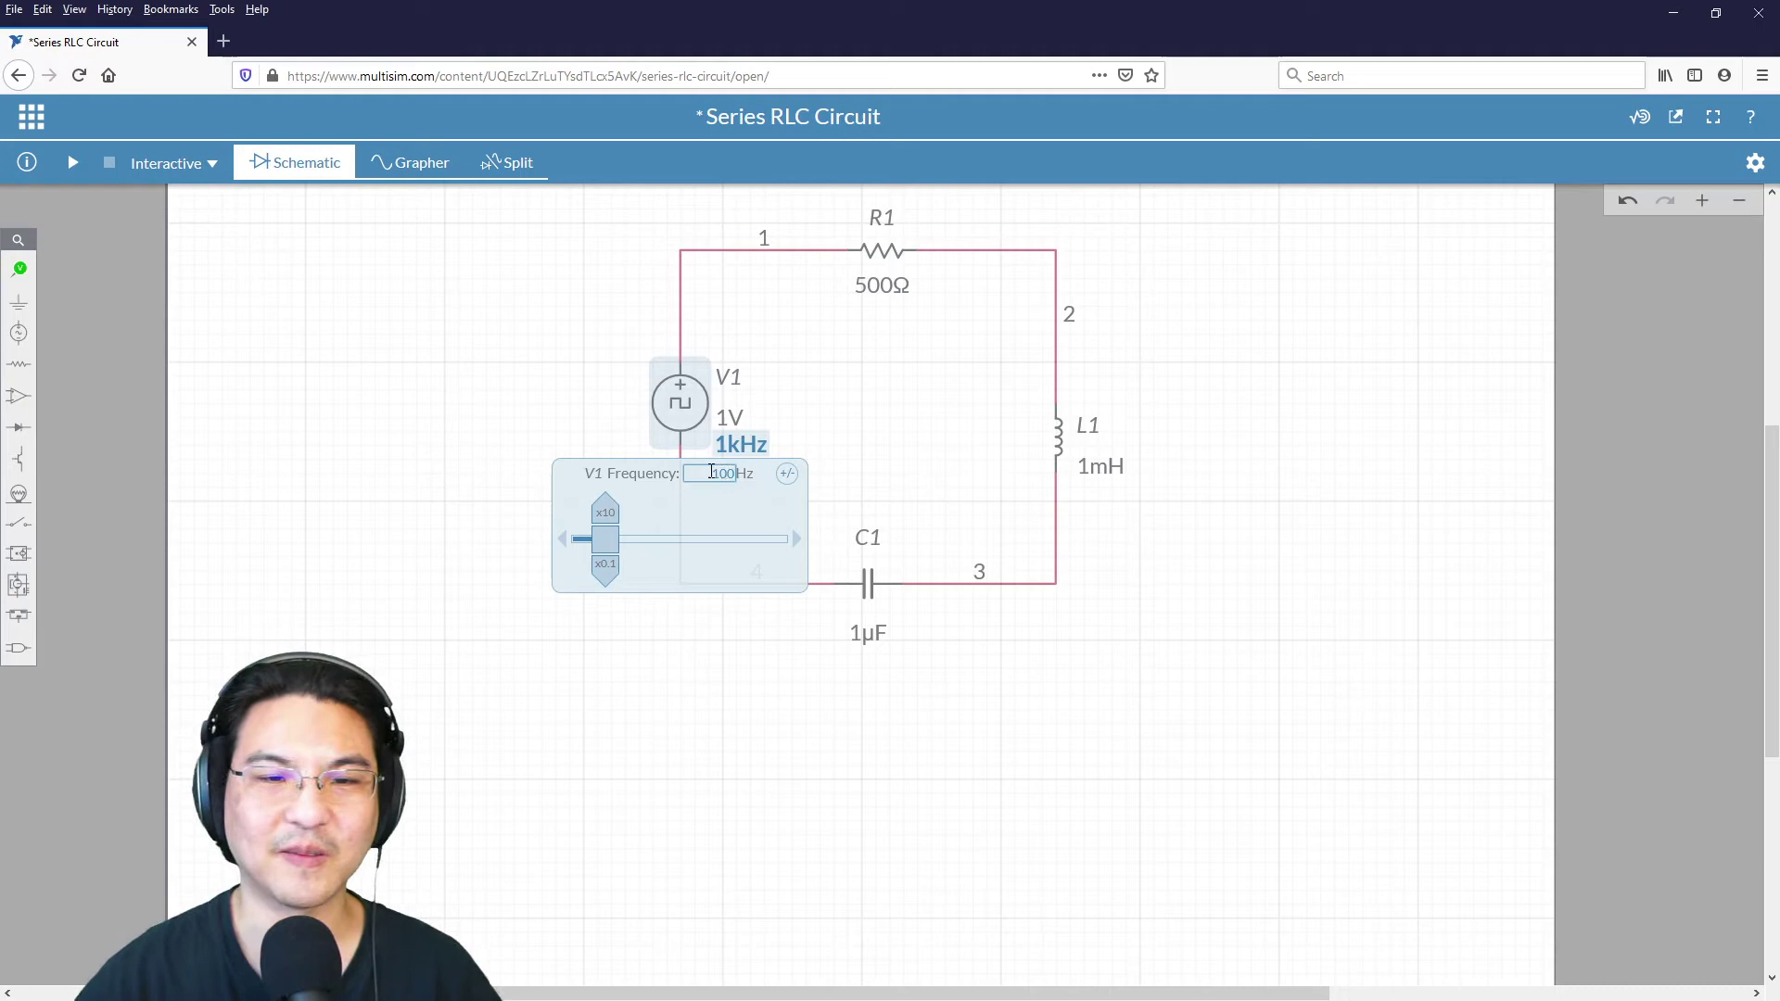
pyautogui.click(570, 412)
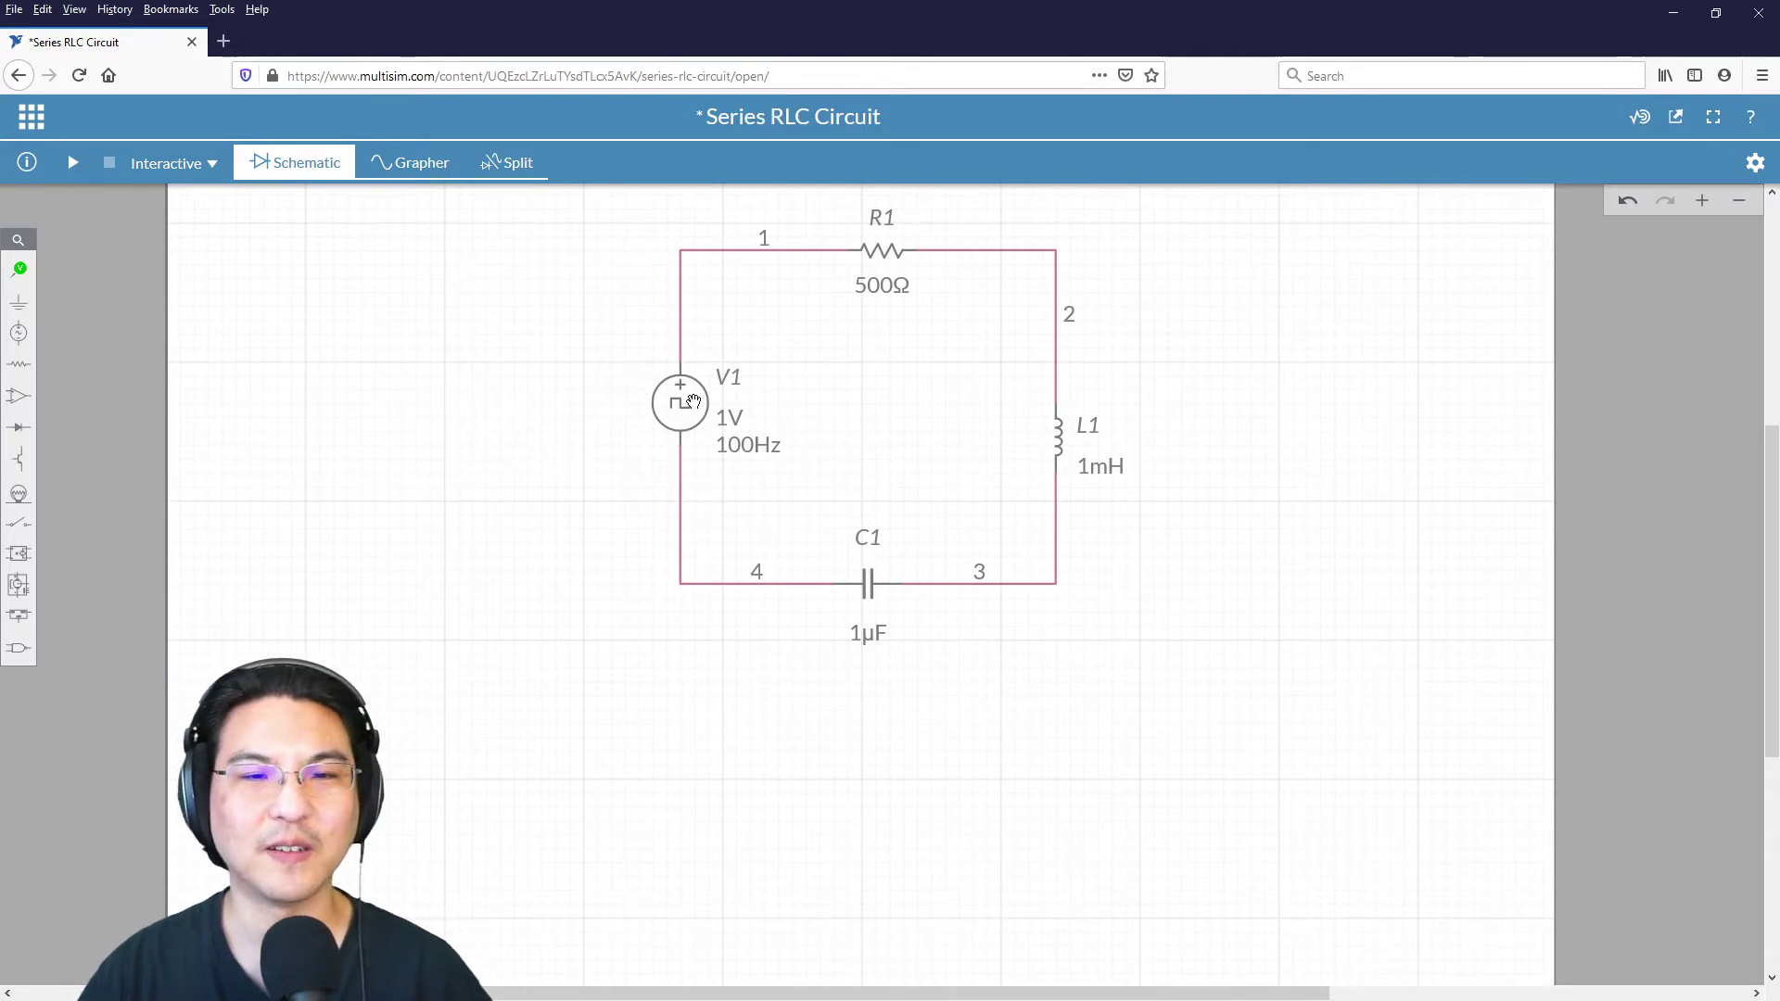
# Place voltage probe PR1 on node 1 at the top-left corner above V1.
pyautogui.click(693, 401)
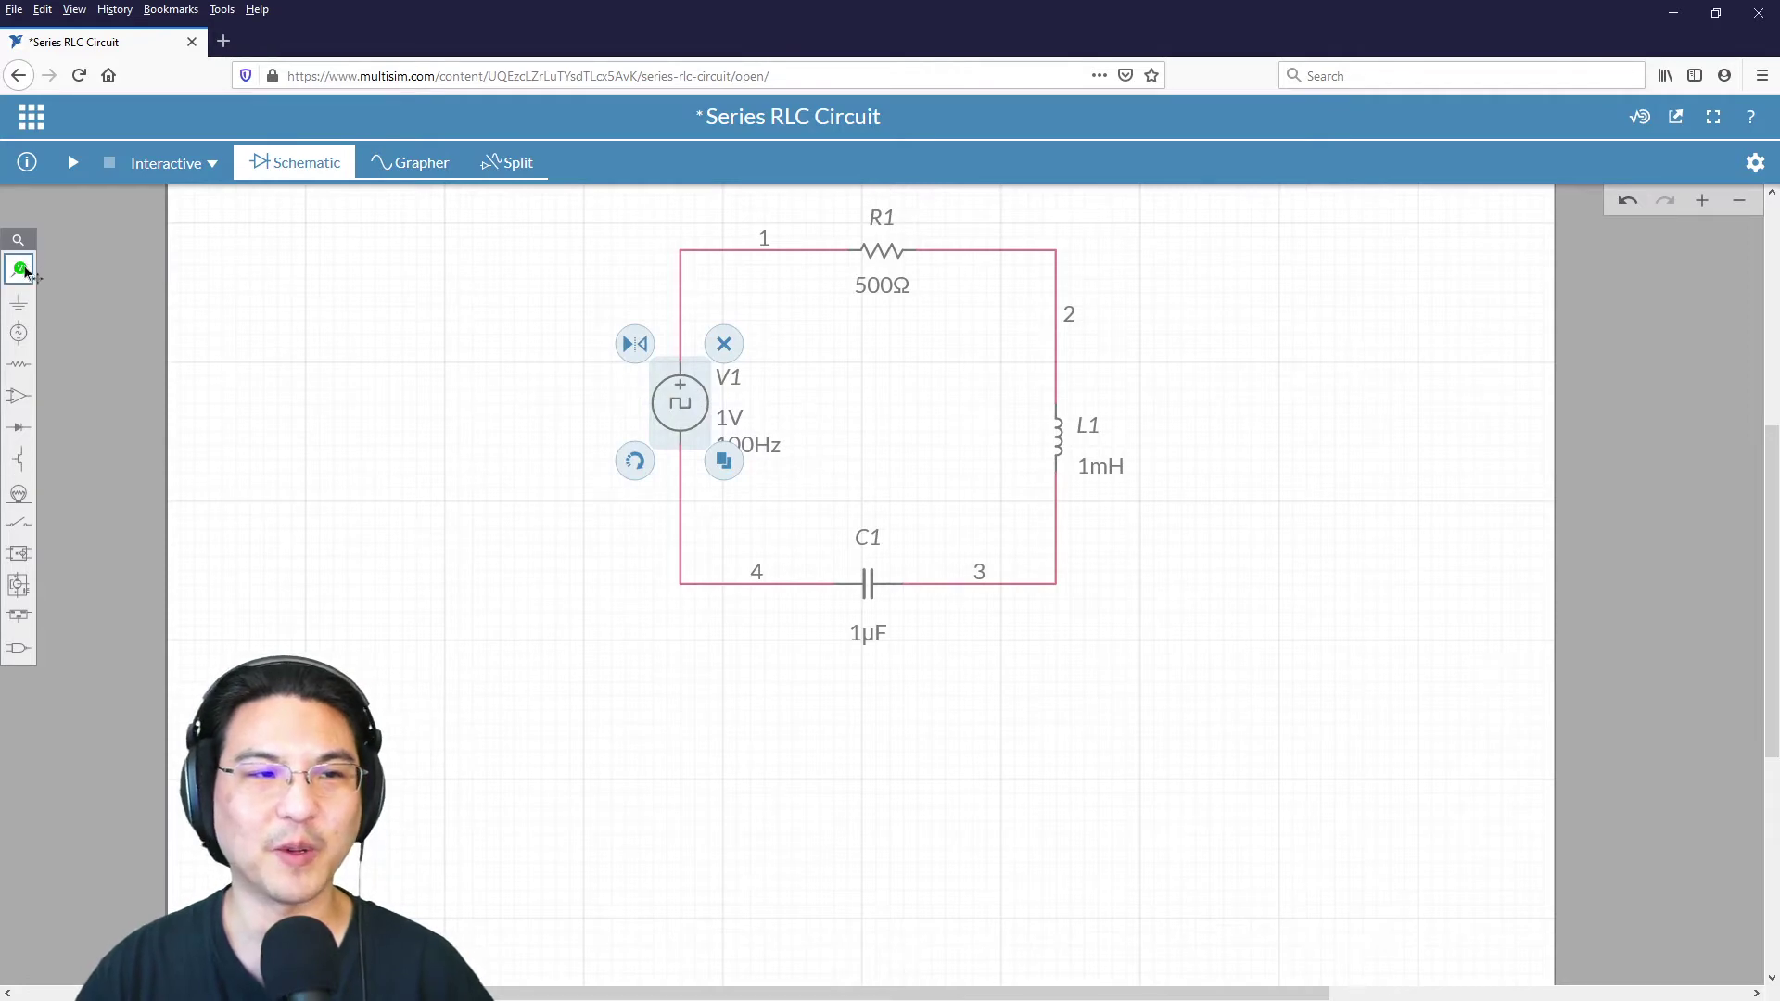
pyautogui.click(19, 270)
pyautogui.click(91, 315)
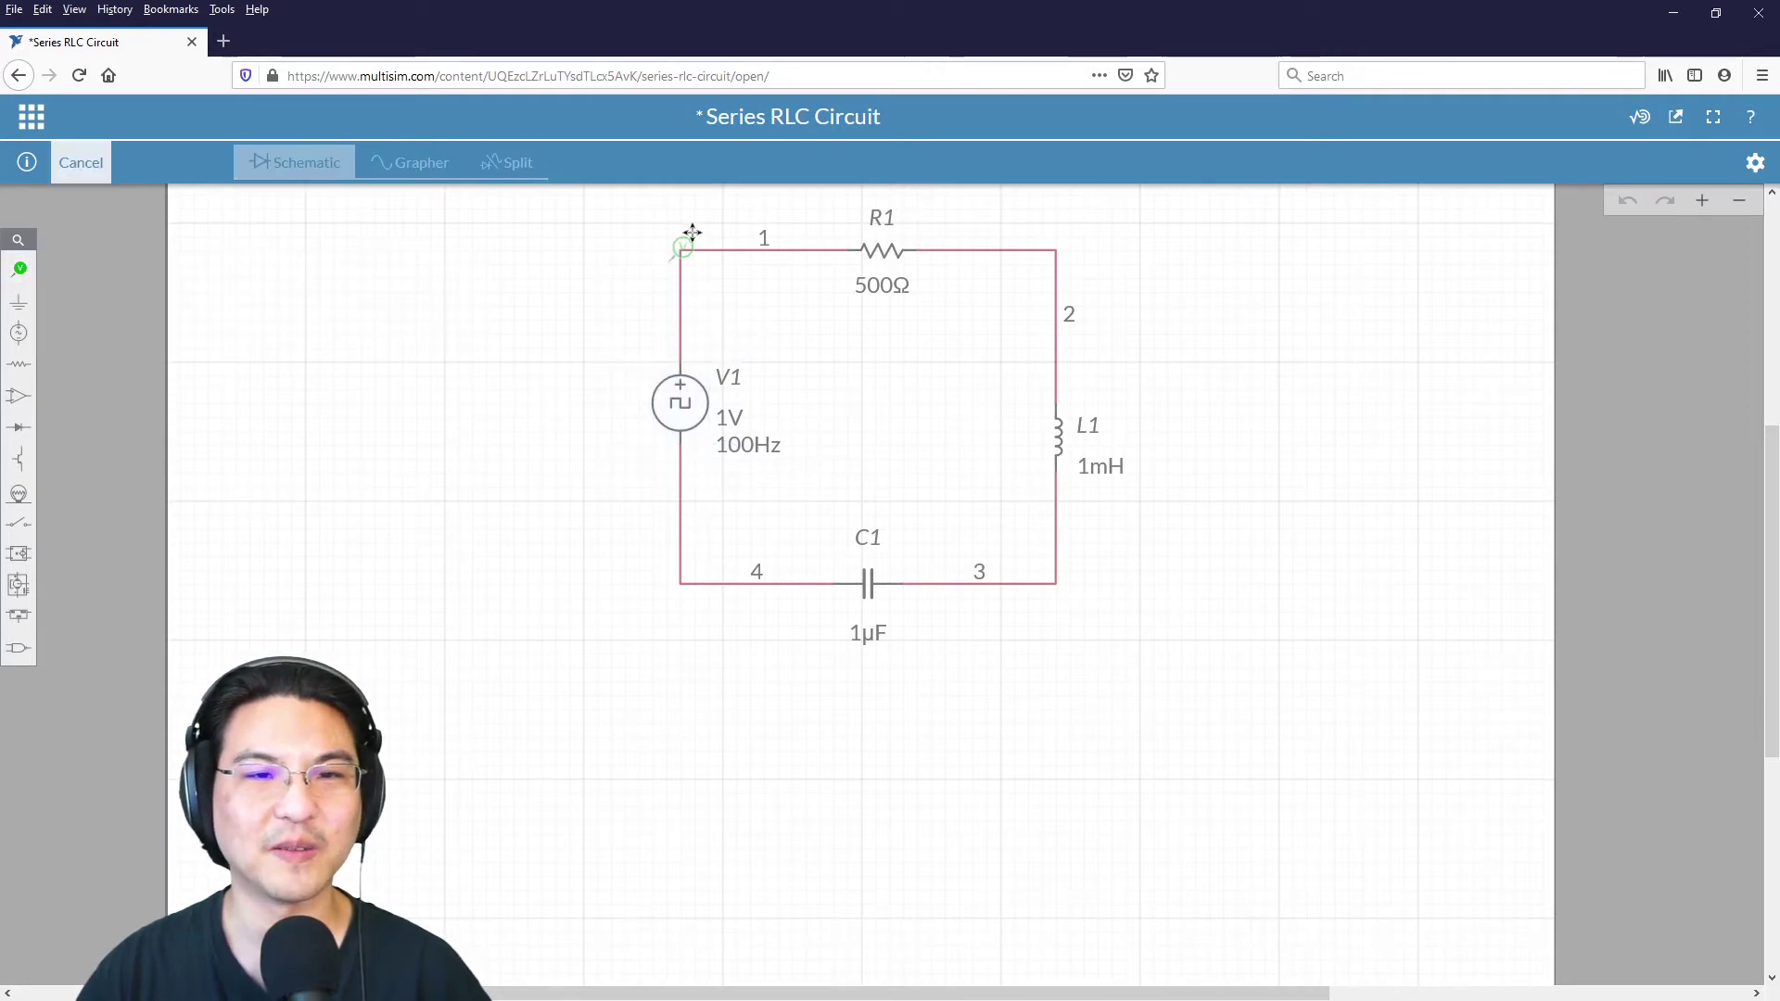
pyautogui.click(701, 230)
pyautogui.click(551, 357)
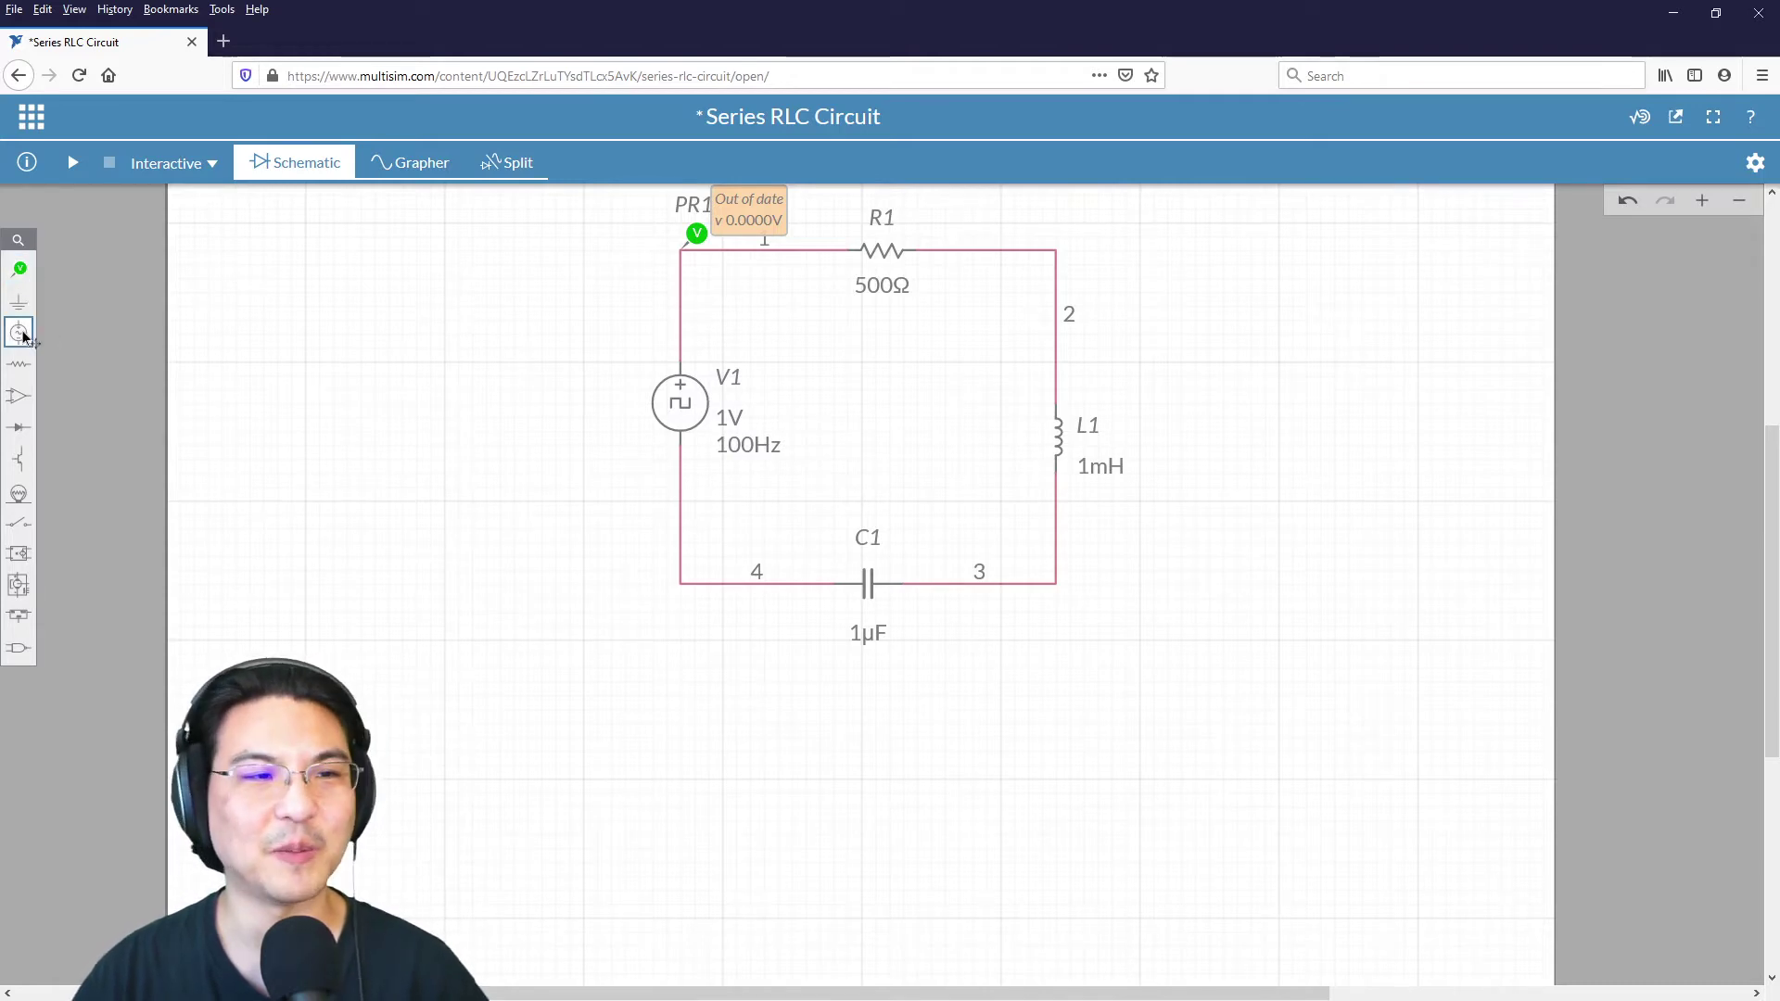
# Place a ground symbol at the bottom-left node 4 corner.
pyautogui.click(19, 301)
pyautogui.click(90, 343)
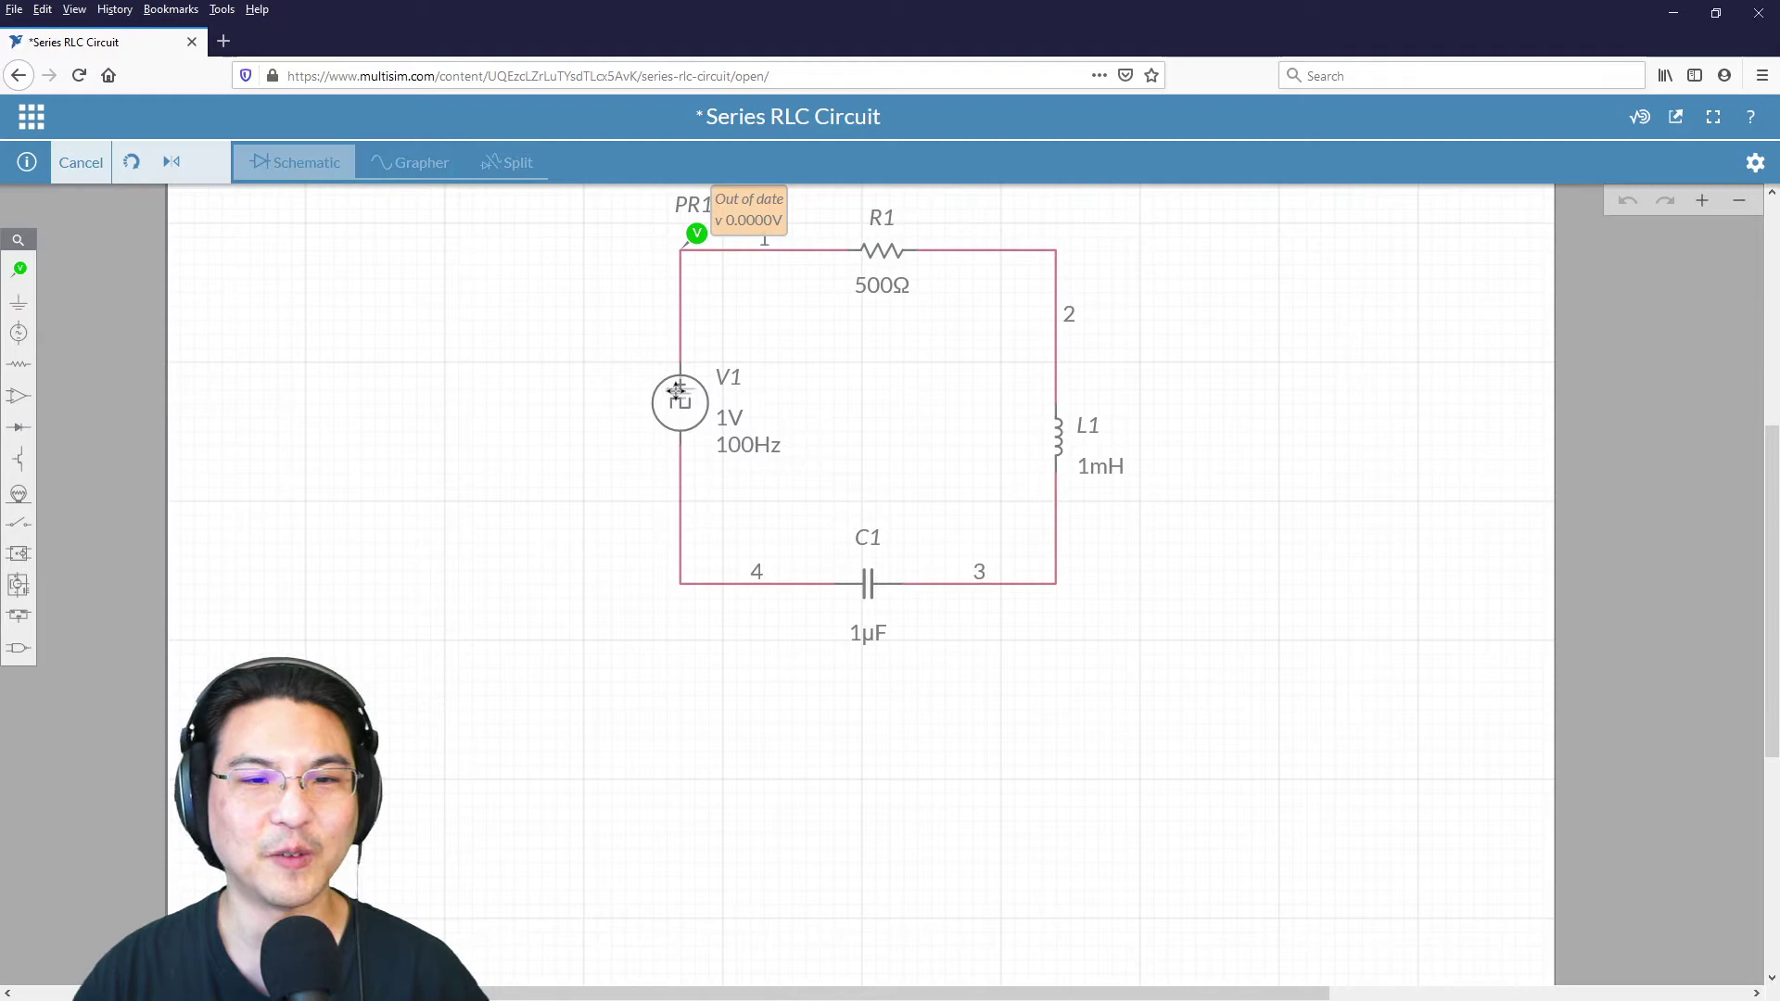
pyautogui.click(681, 593)
pyautogui.click(614, 608)
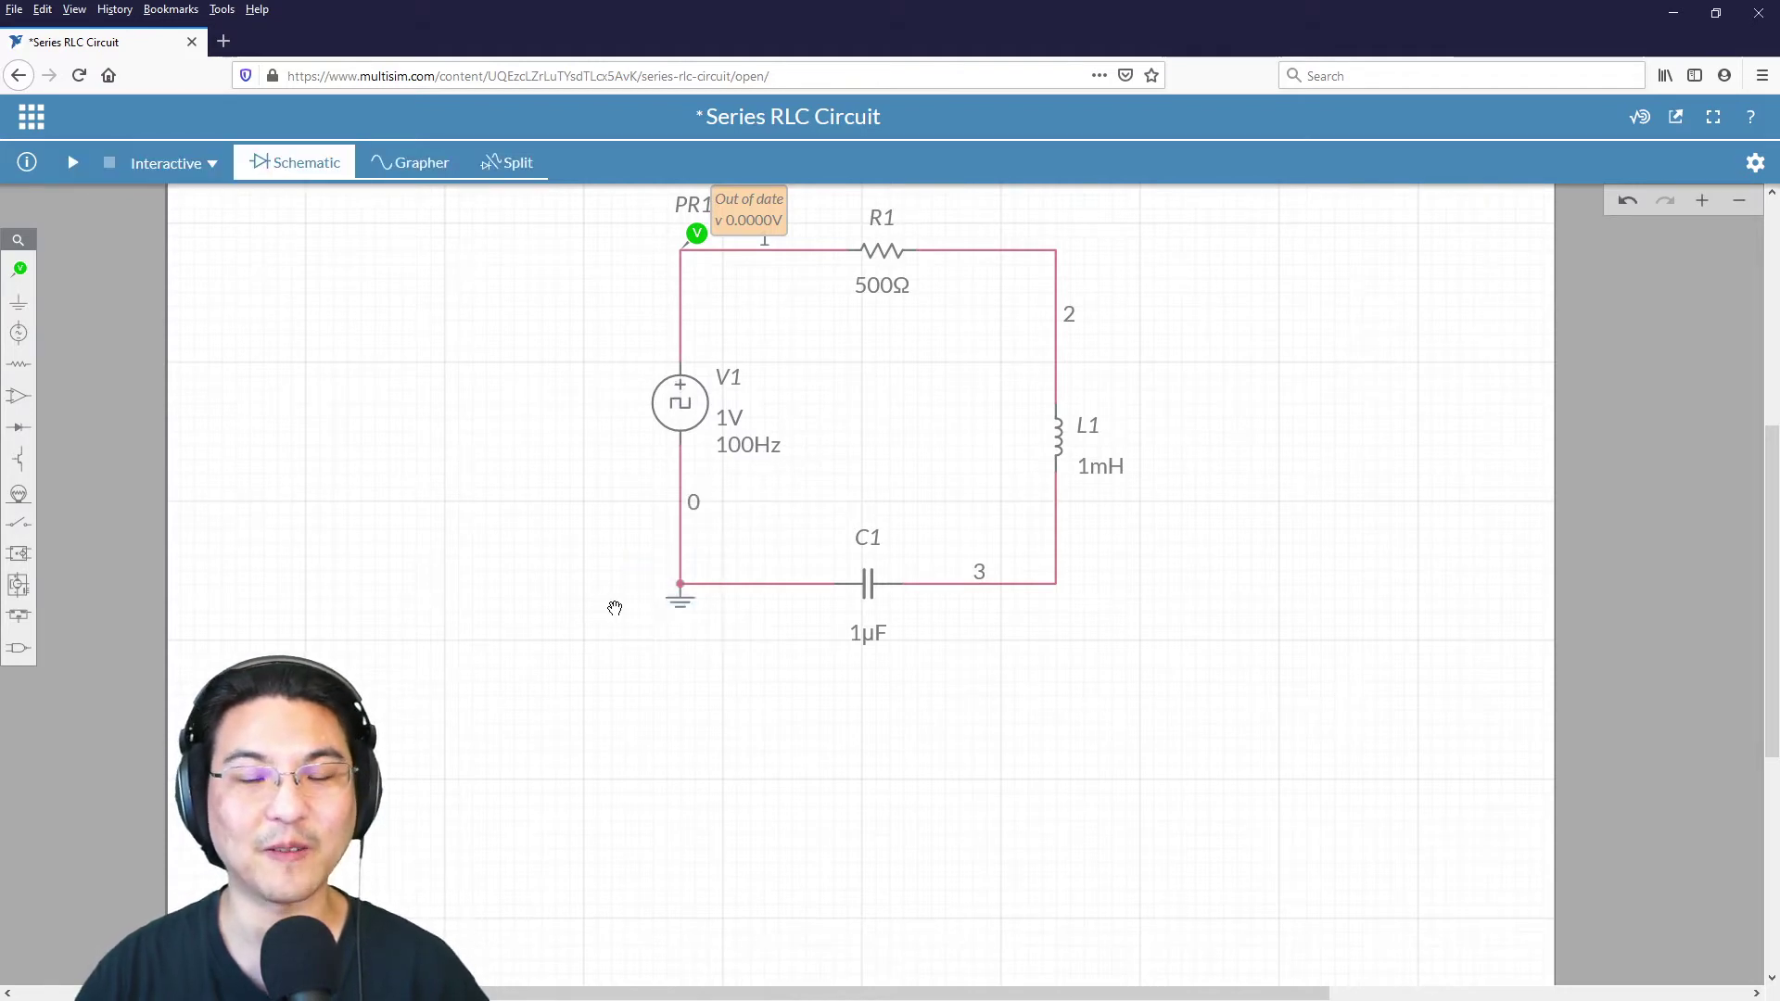
# Add voltage probe PR2 on node 3 at the bottom-right corner between L1 and C1.
pyautogui.click(20, 269)
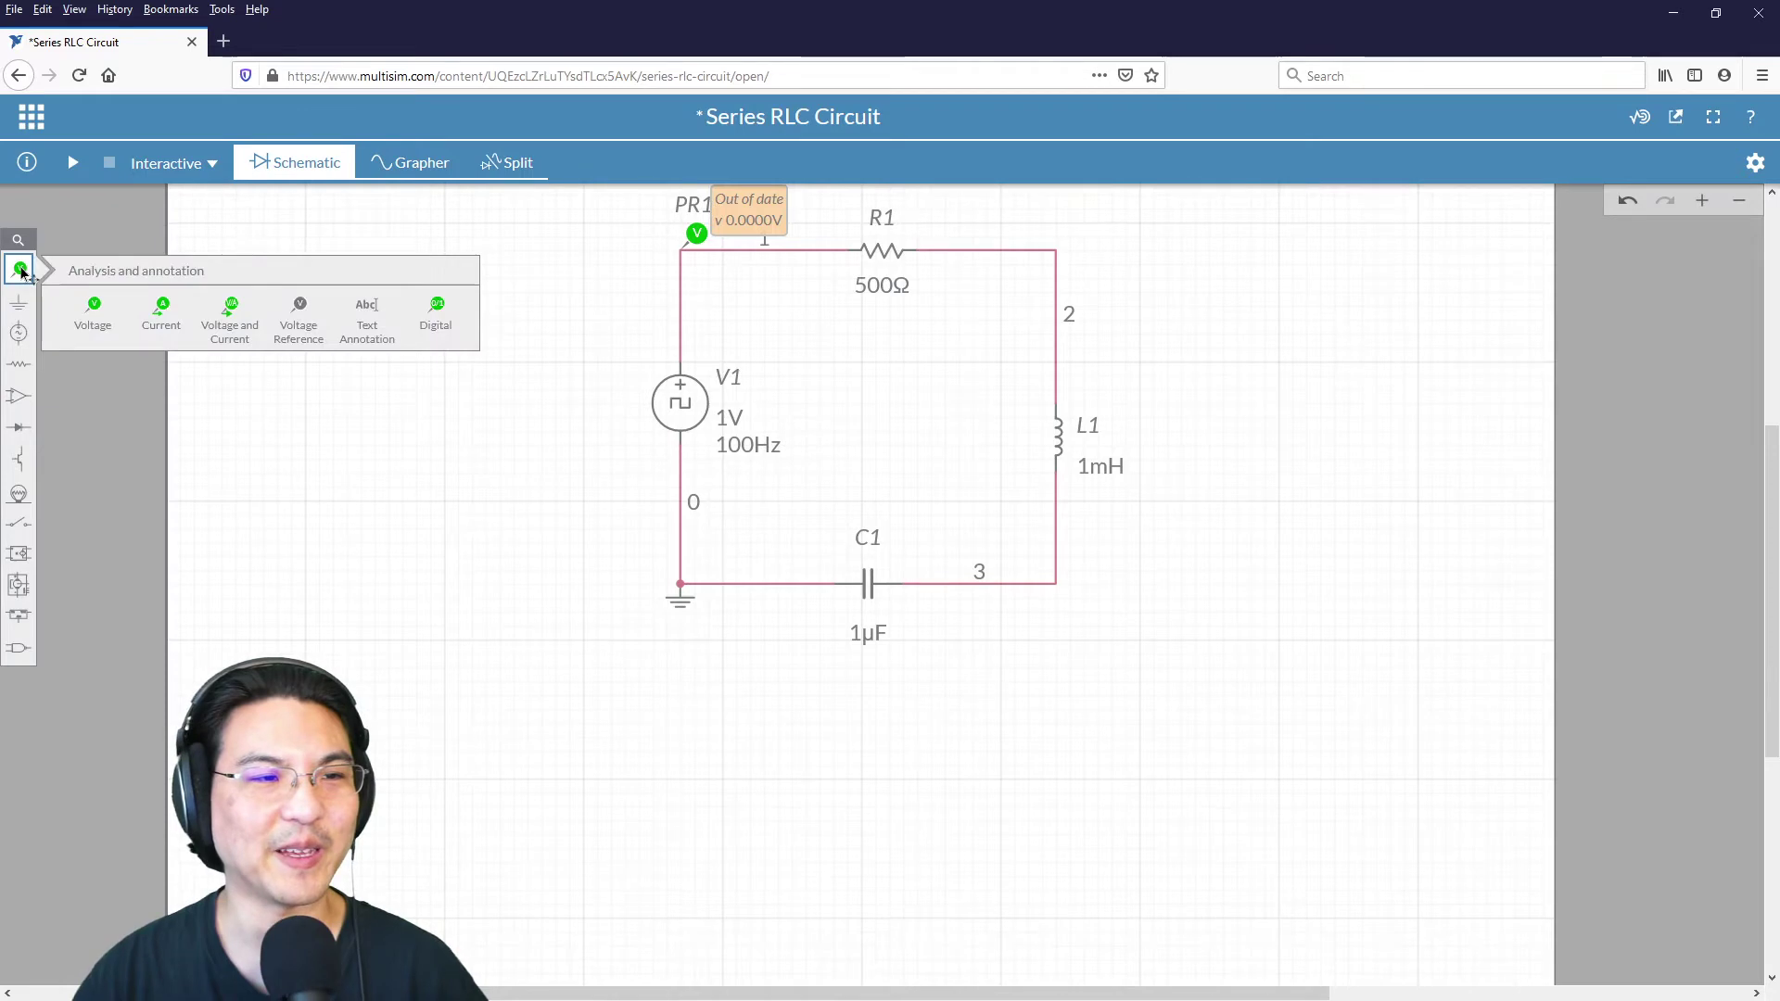
pyautogui.click(82, 304)
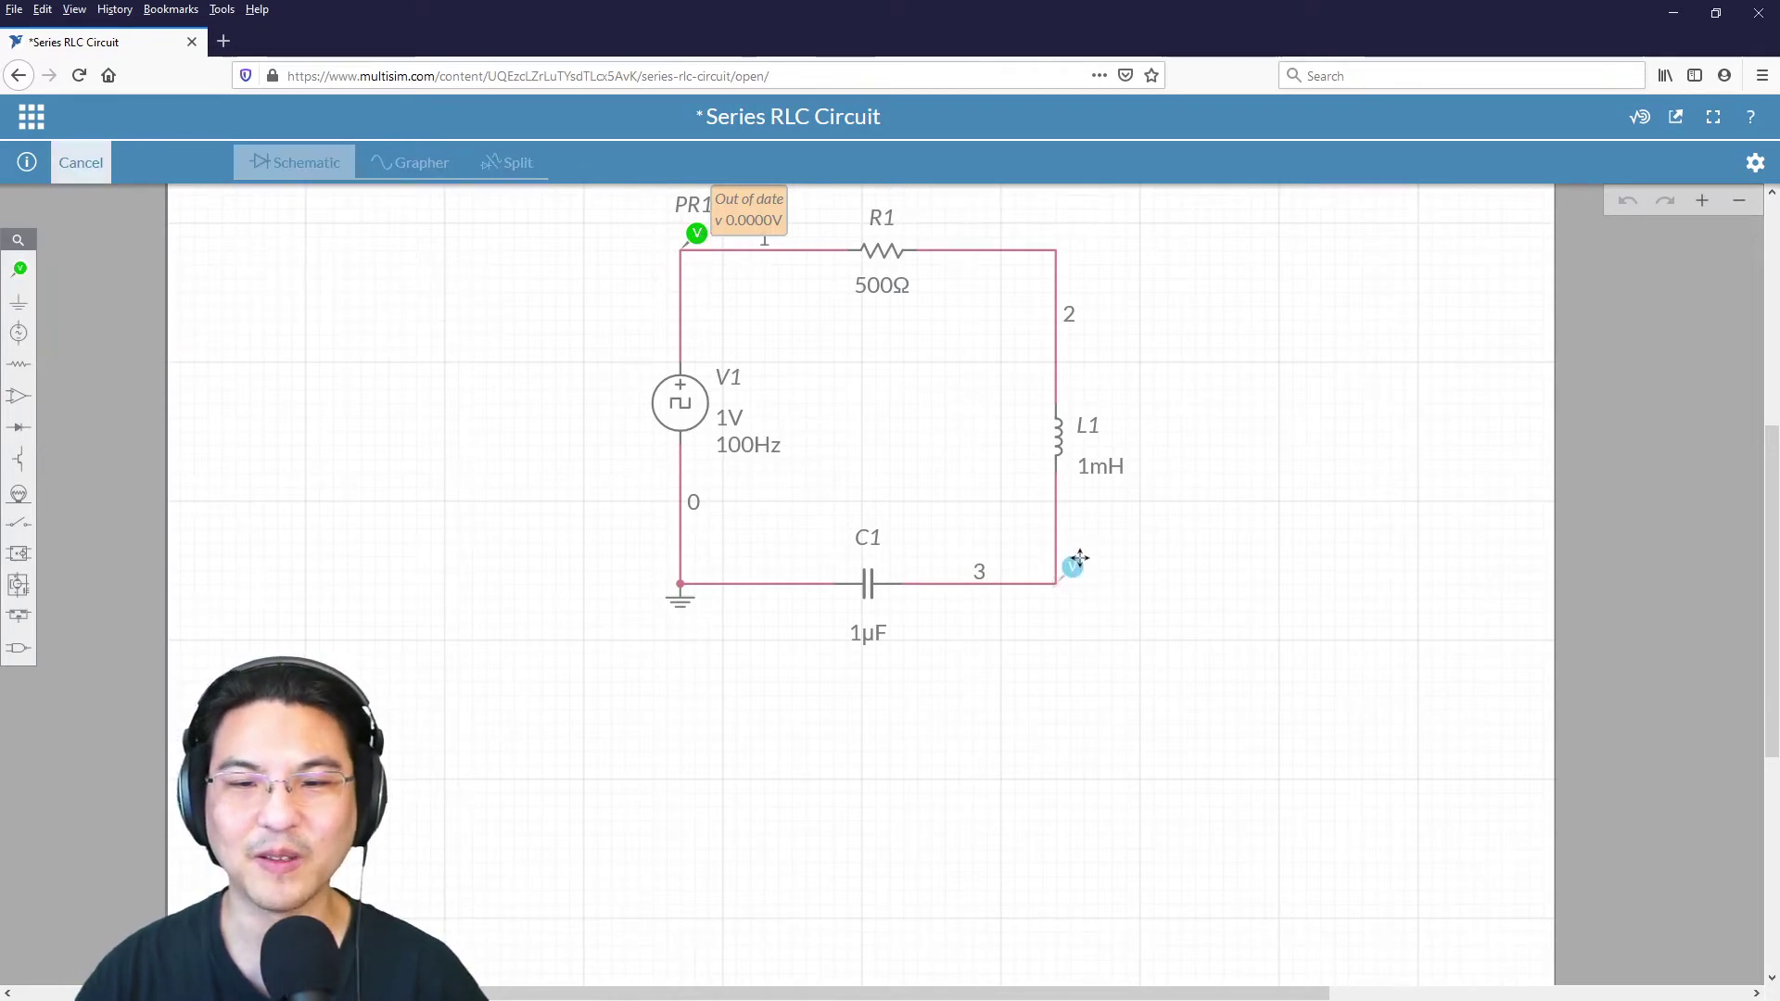
pyautogui.click(1080, 561)
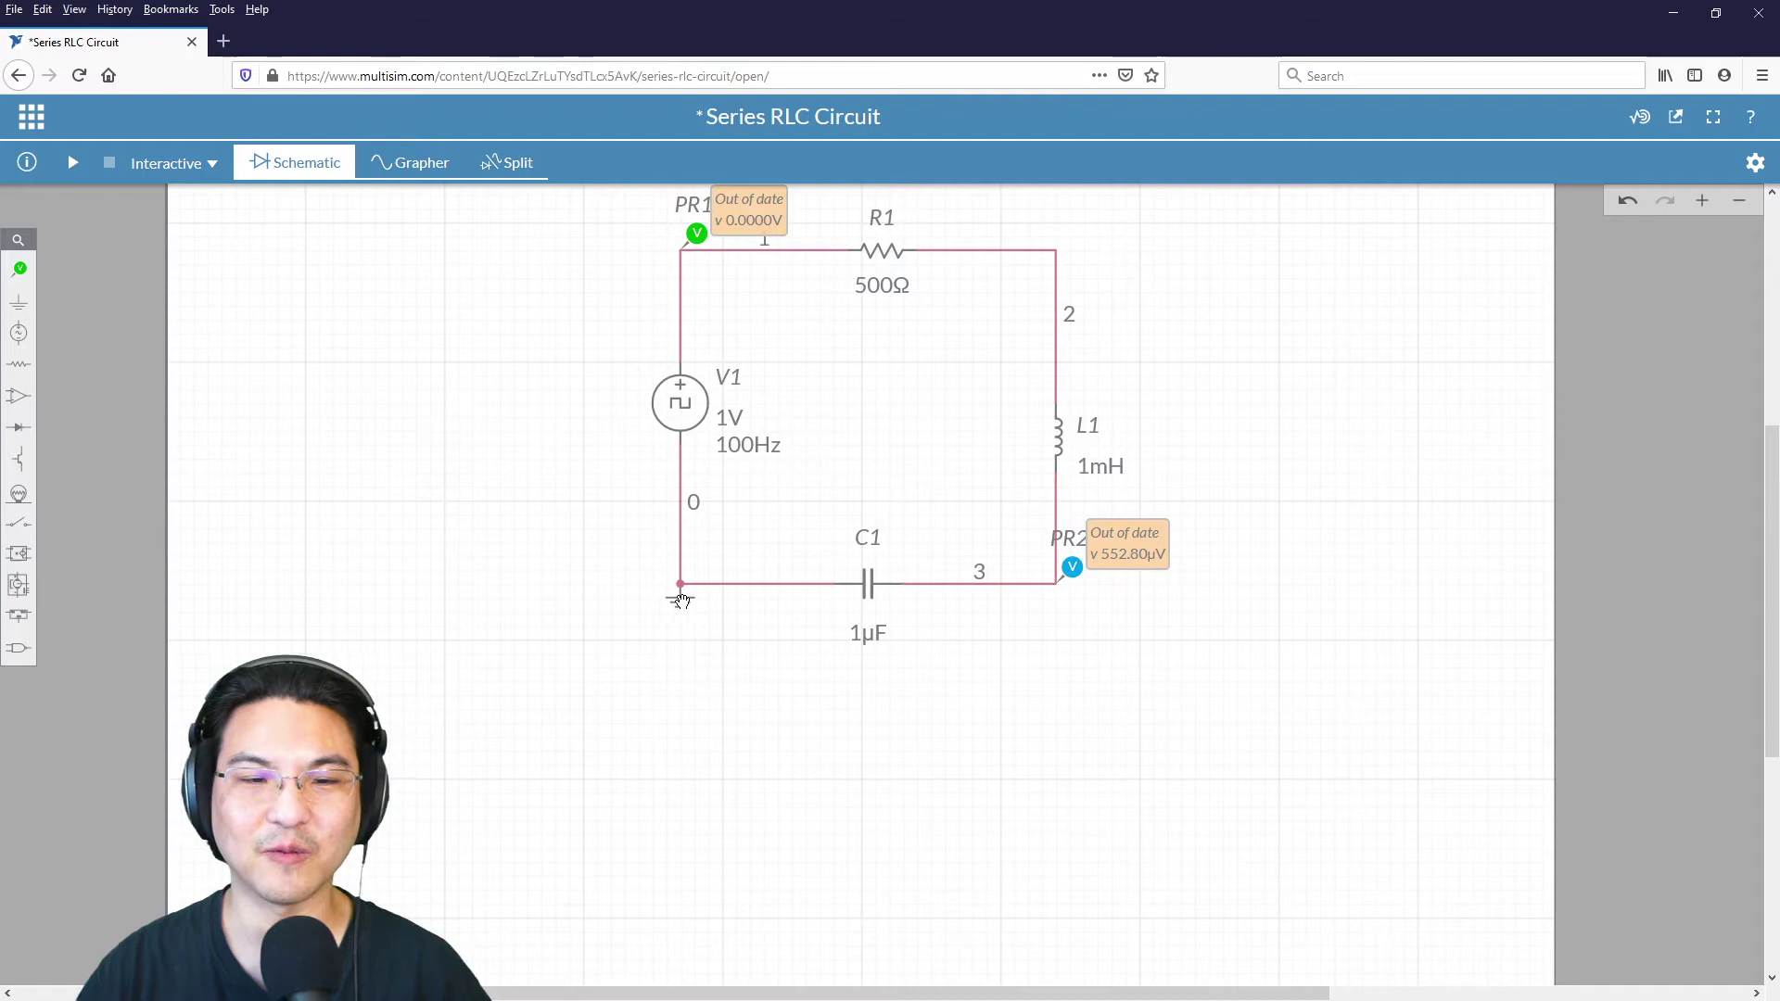
pyautogui.click(682, 598)
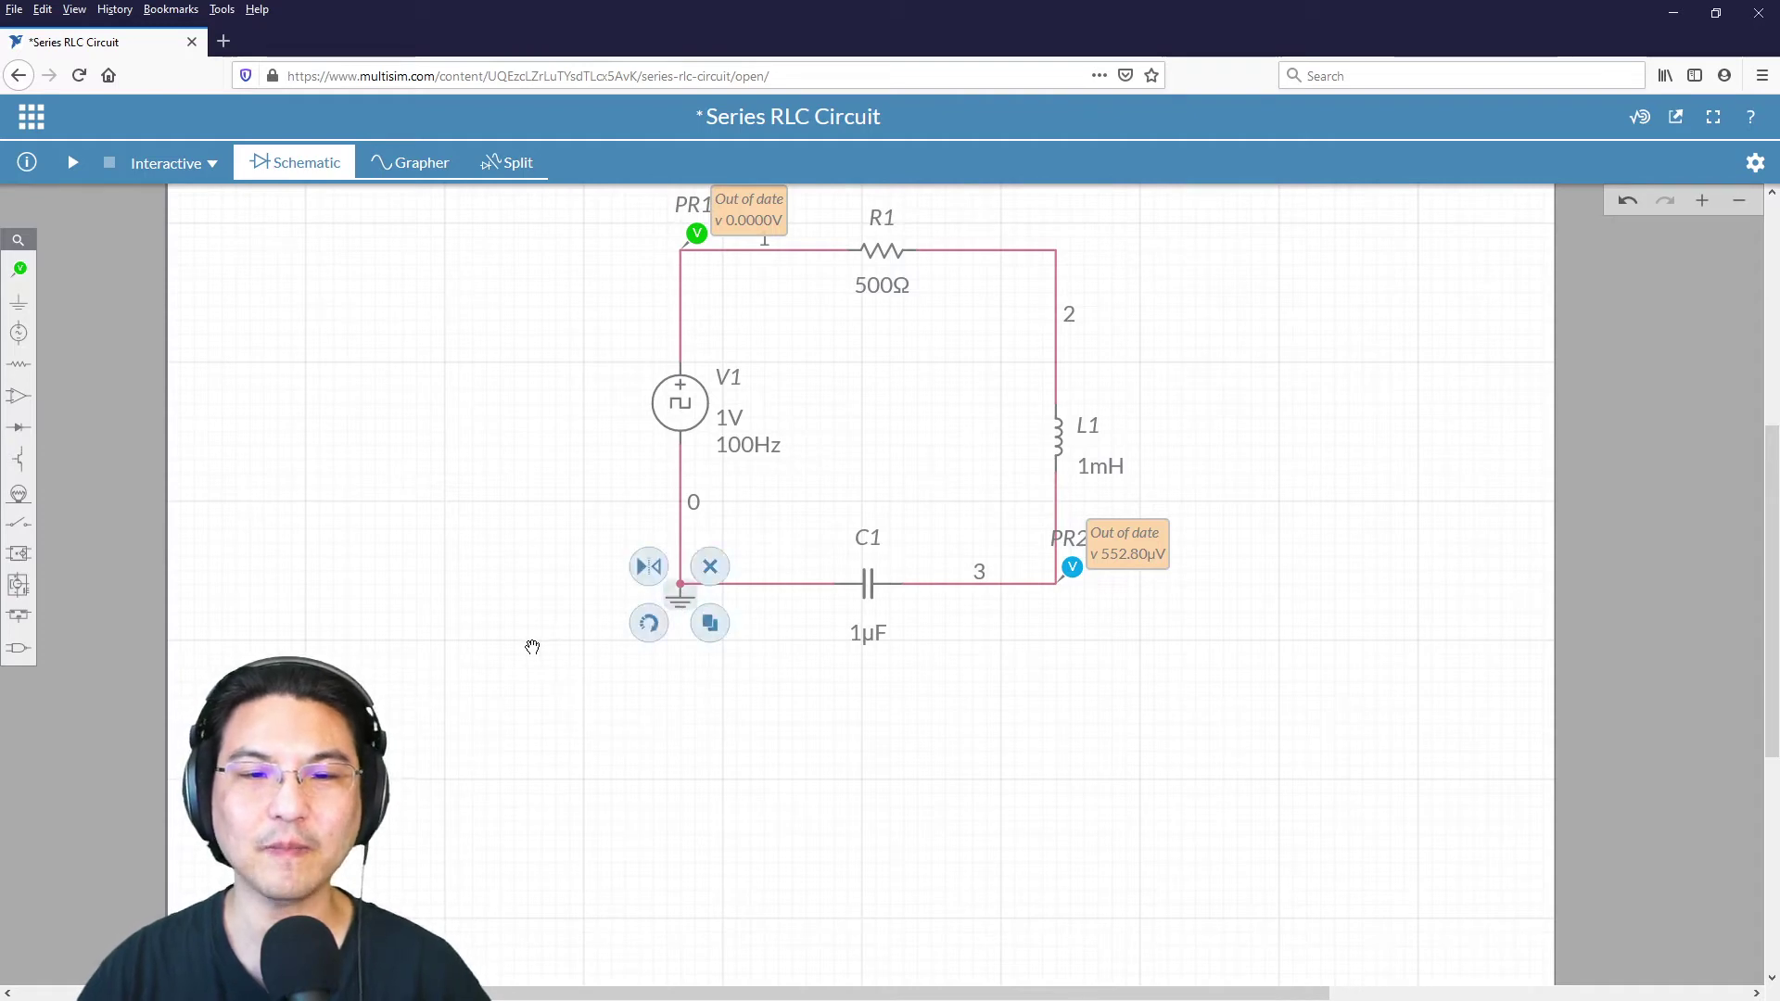
pyautogui.click(533, 647)
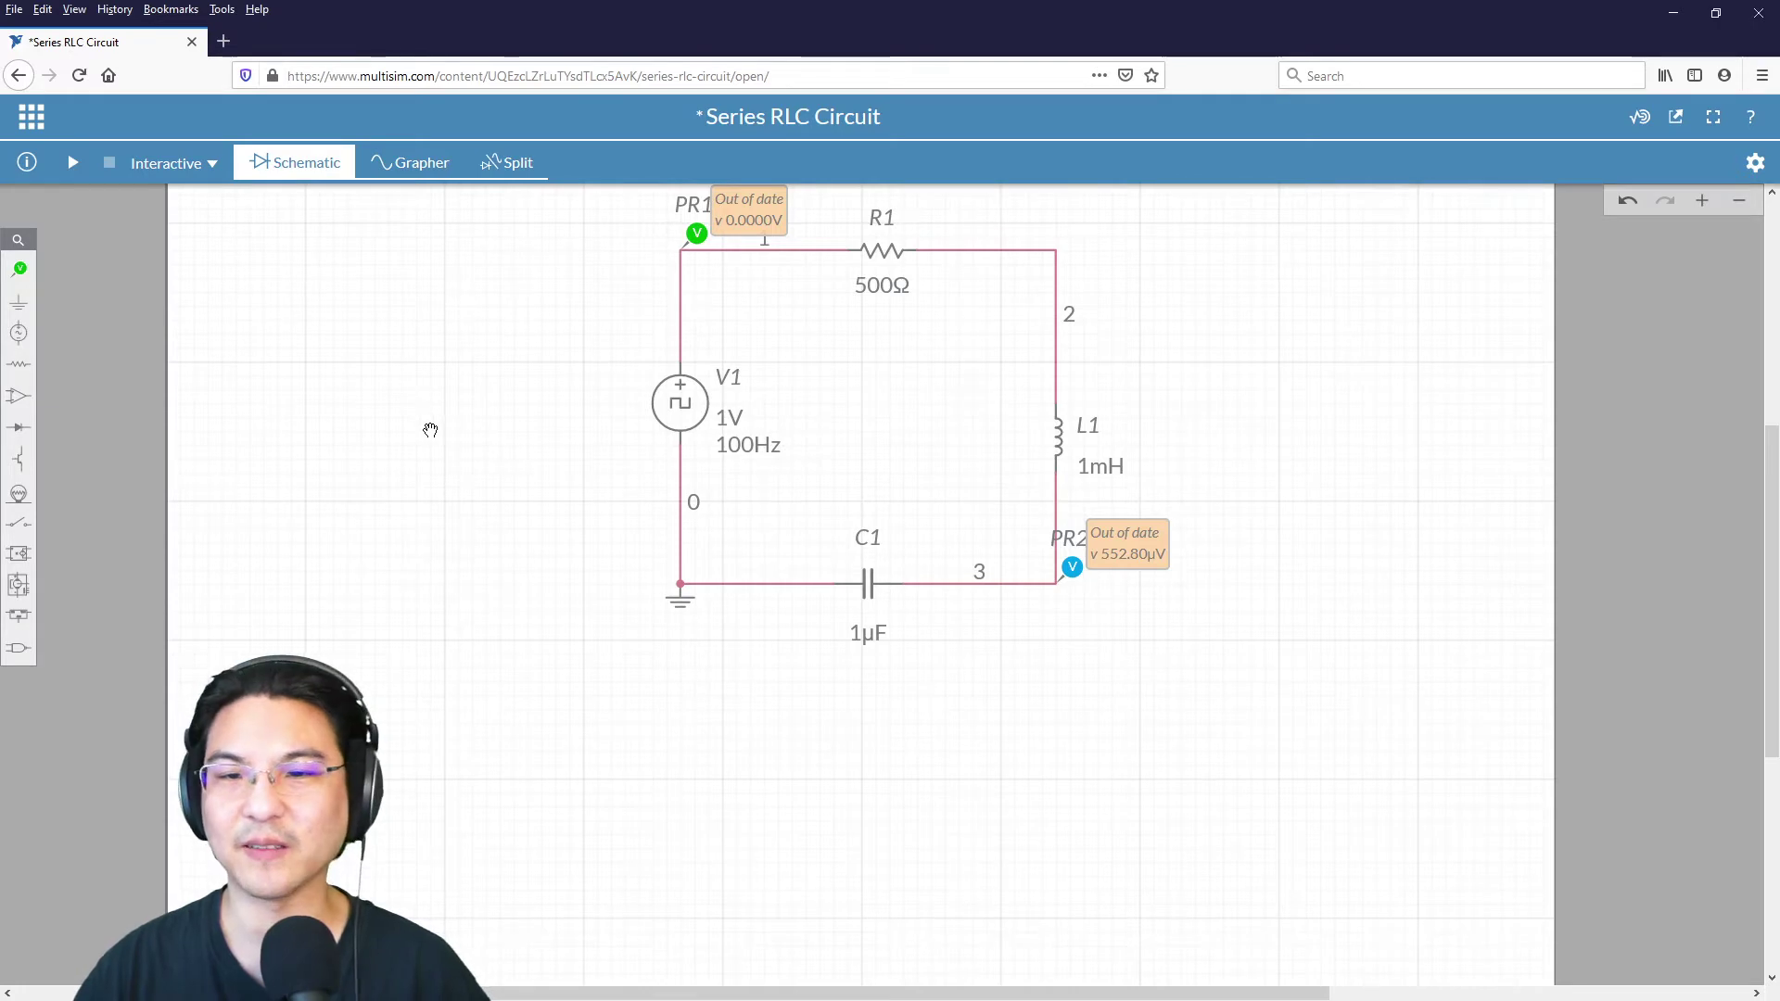
# Run the simulation in Interactive mode with schematic and graph shown side by side.
pyautogui.click(190, 165)
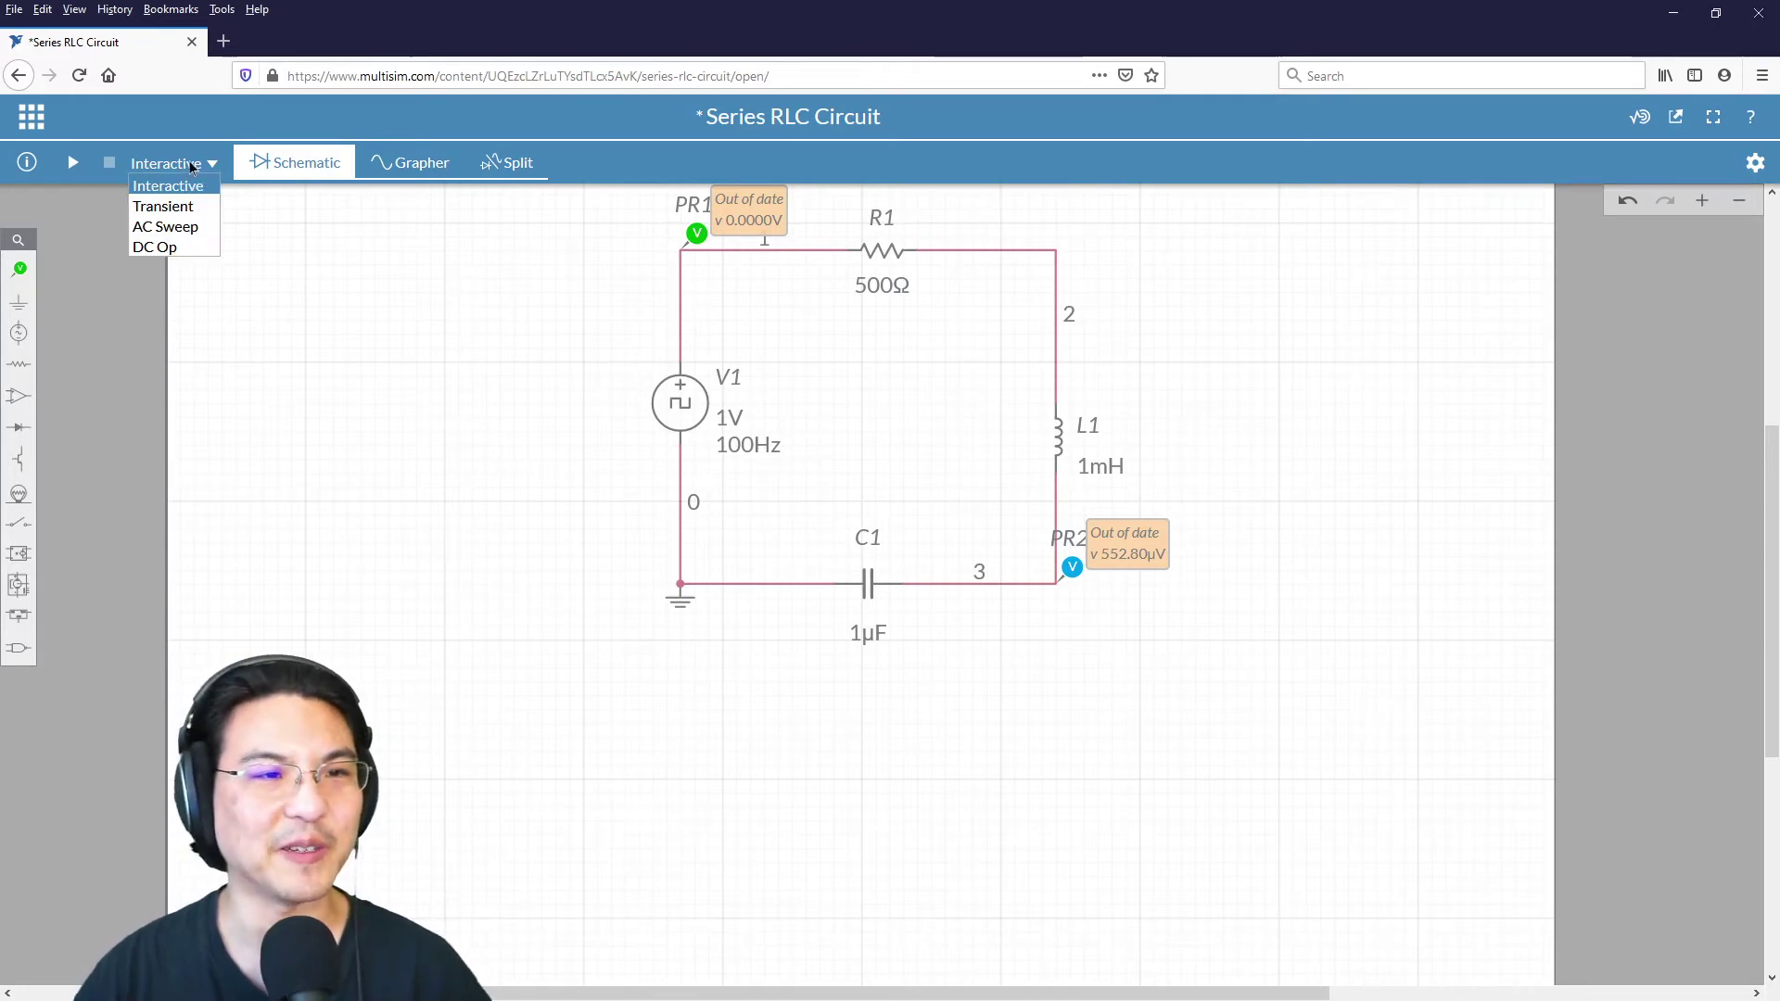
pyautogui.click(182, 188)
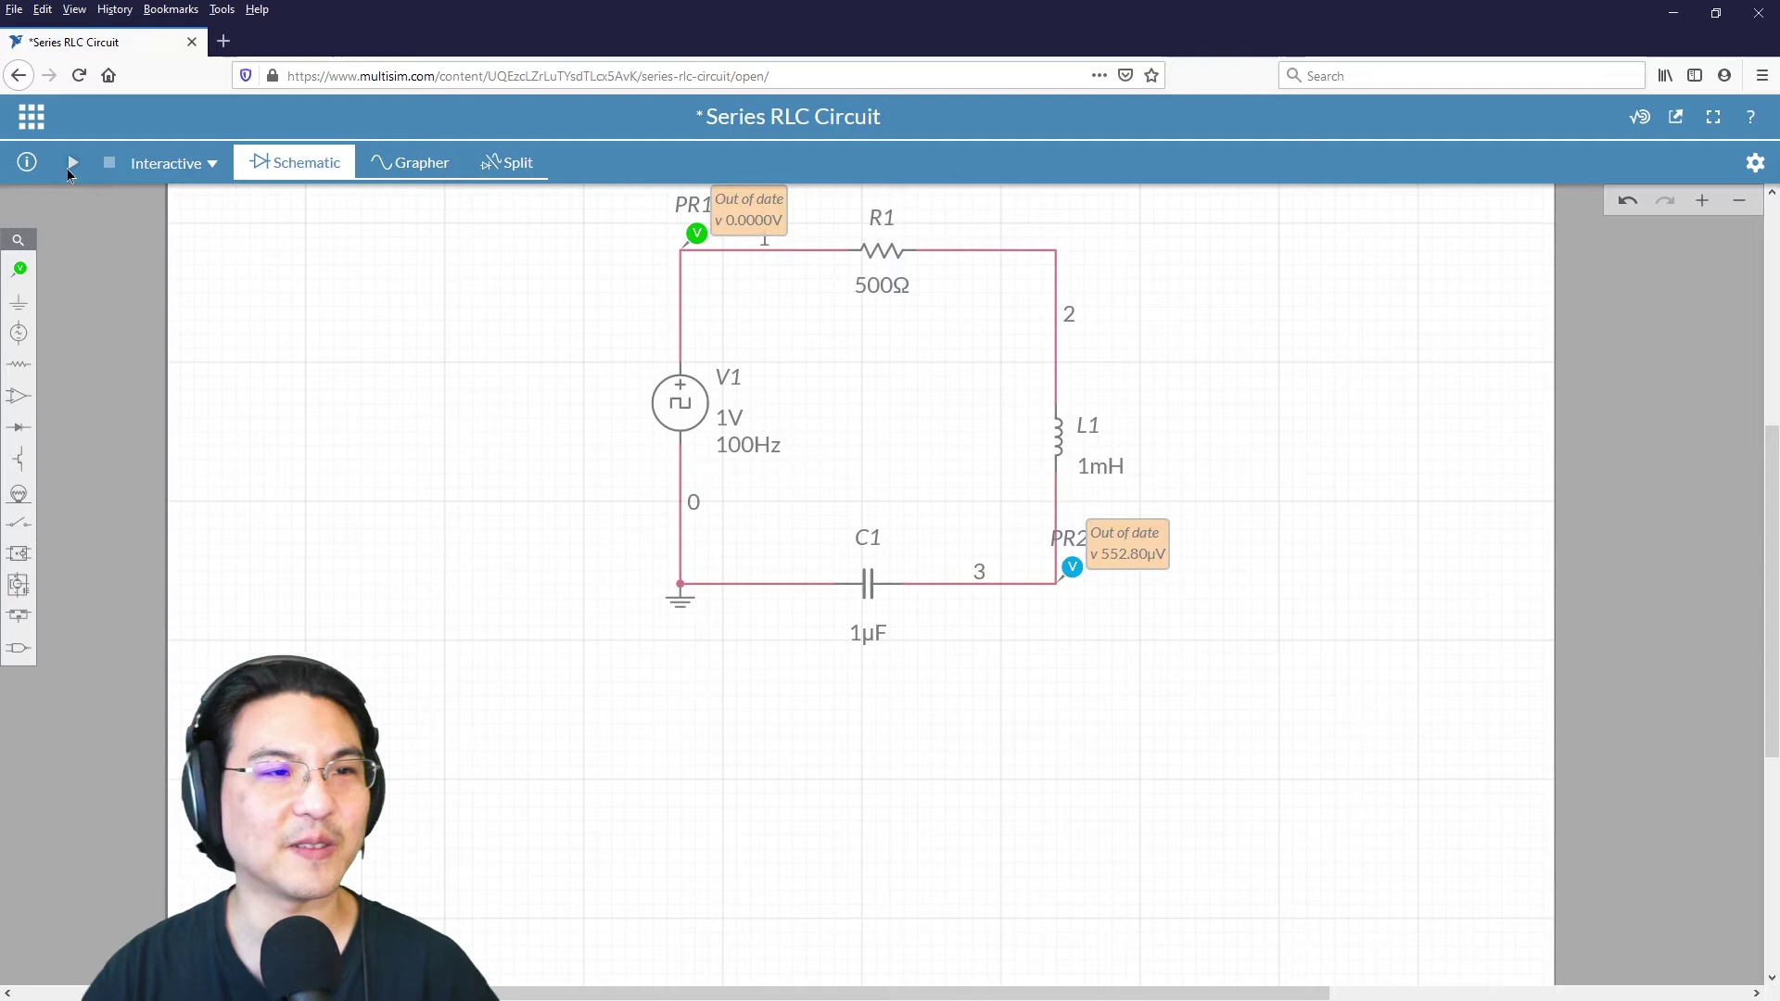
pyautogui.click(72, 164)
pyautogui.click(503, 170)
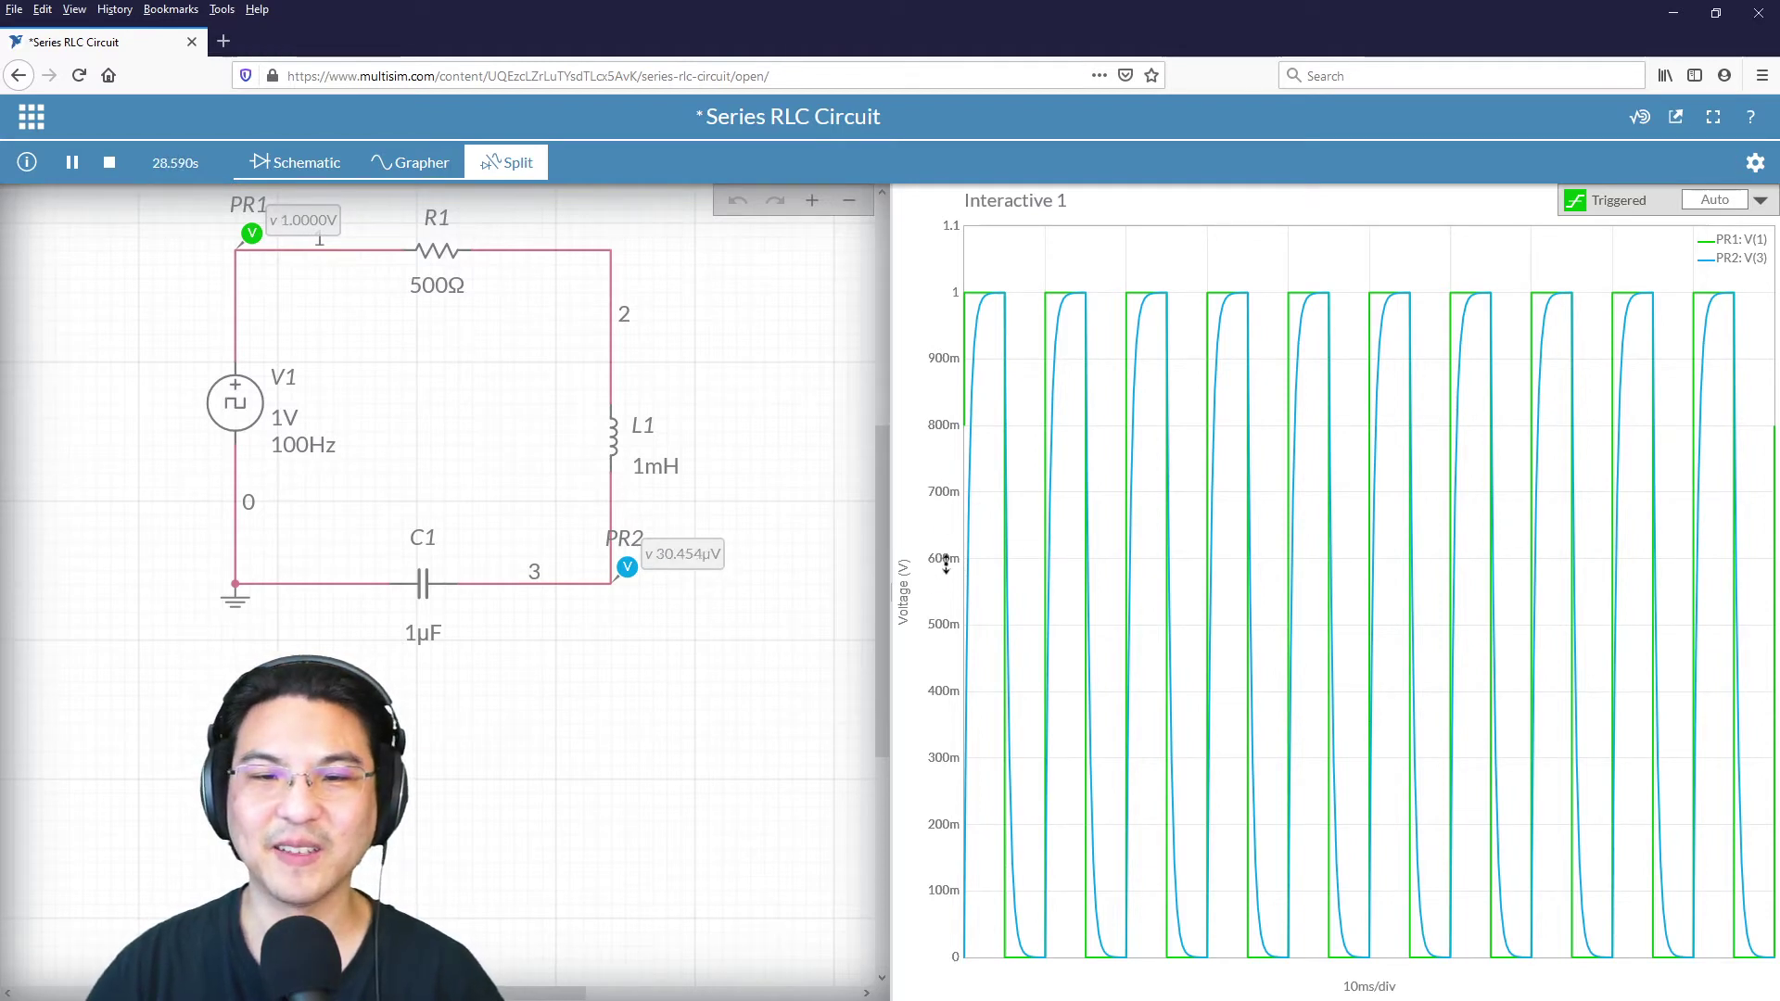
# Rescale the grapher to 2ms/div and recentre the PR1 and PR2 traces.
pyautogui.scroll(-3, 946, 564)
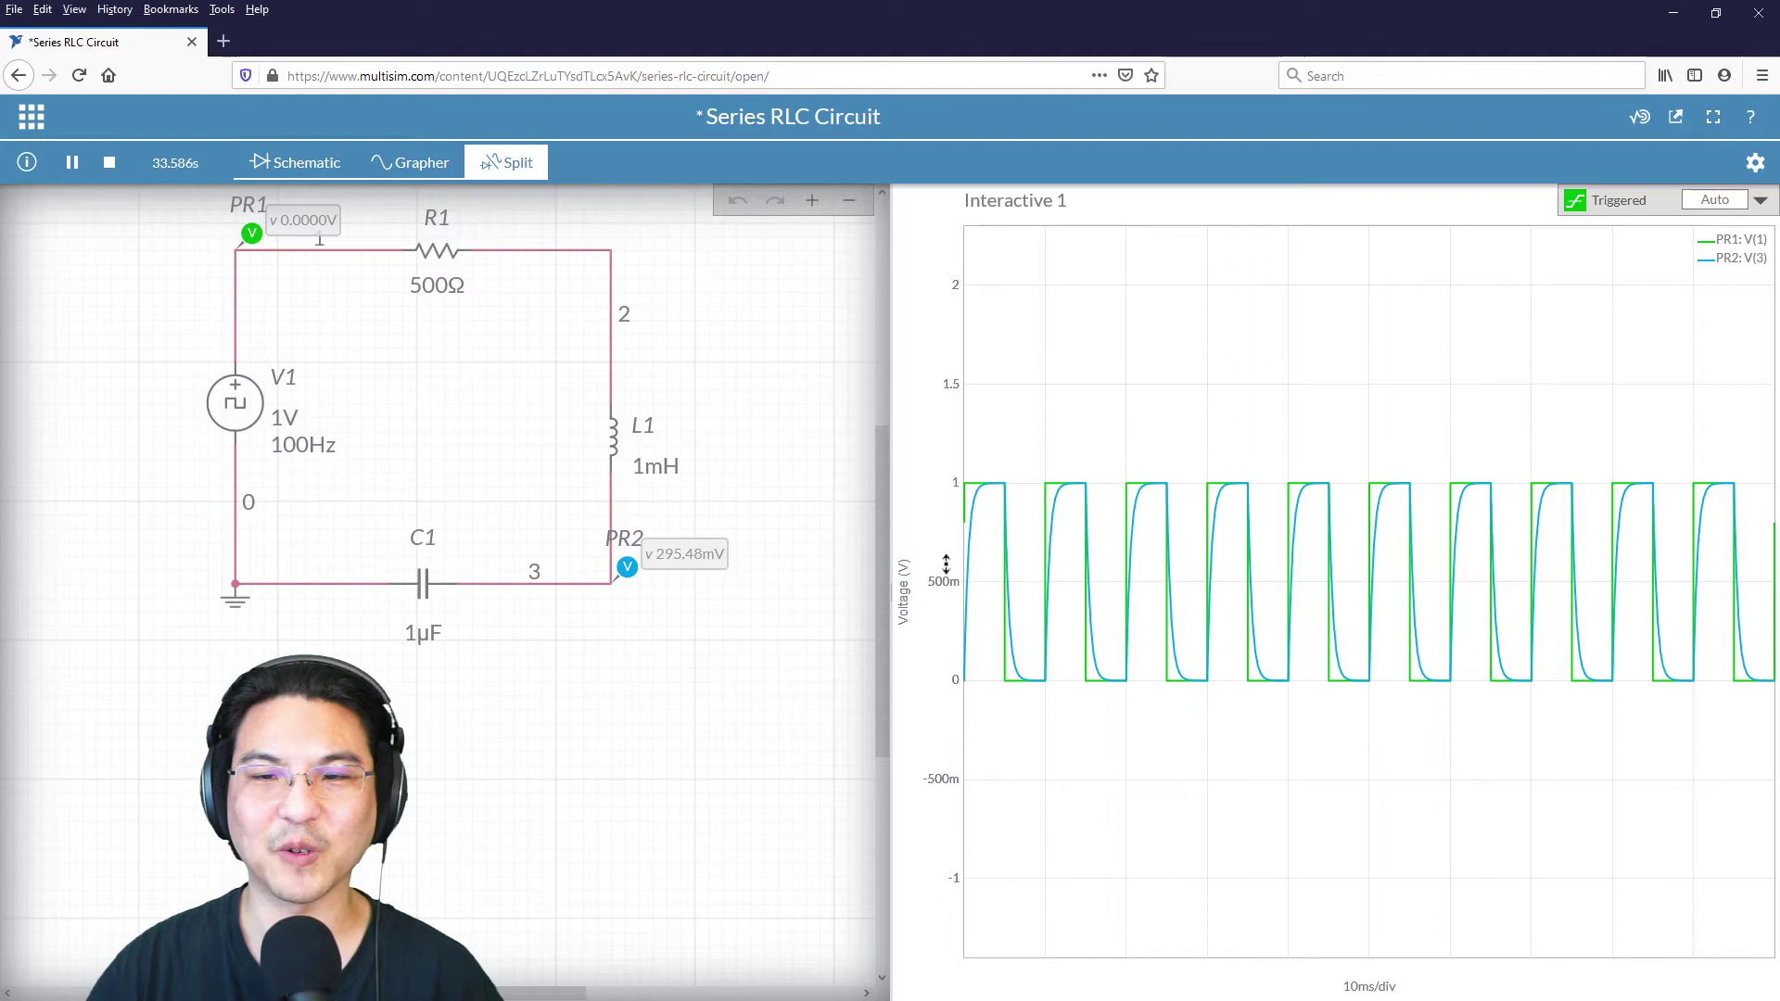
pyautogui.scroll(-1, 946, 563)
pyautogui.scroll(-1, 946, 563)
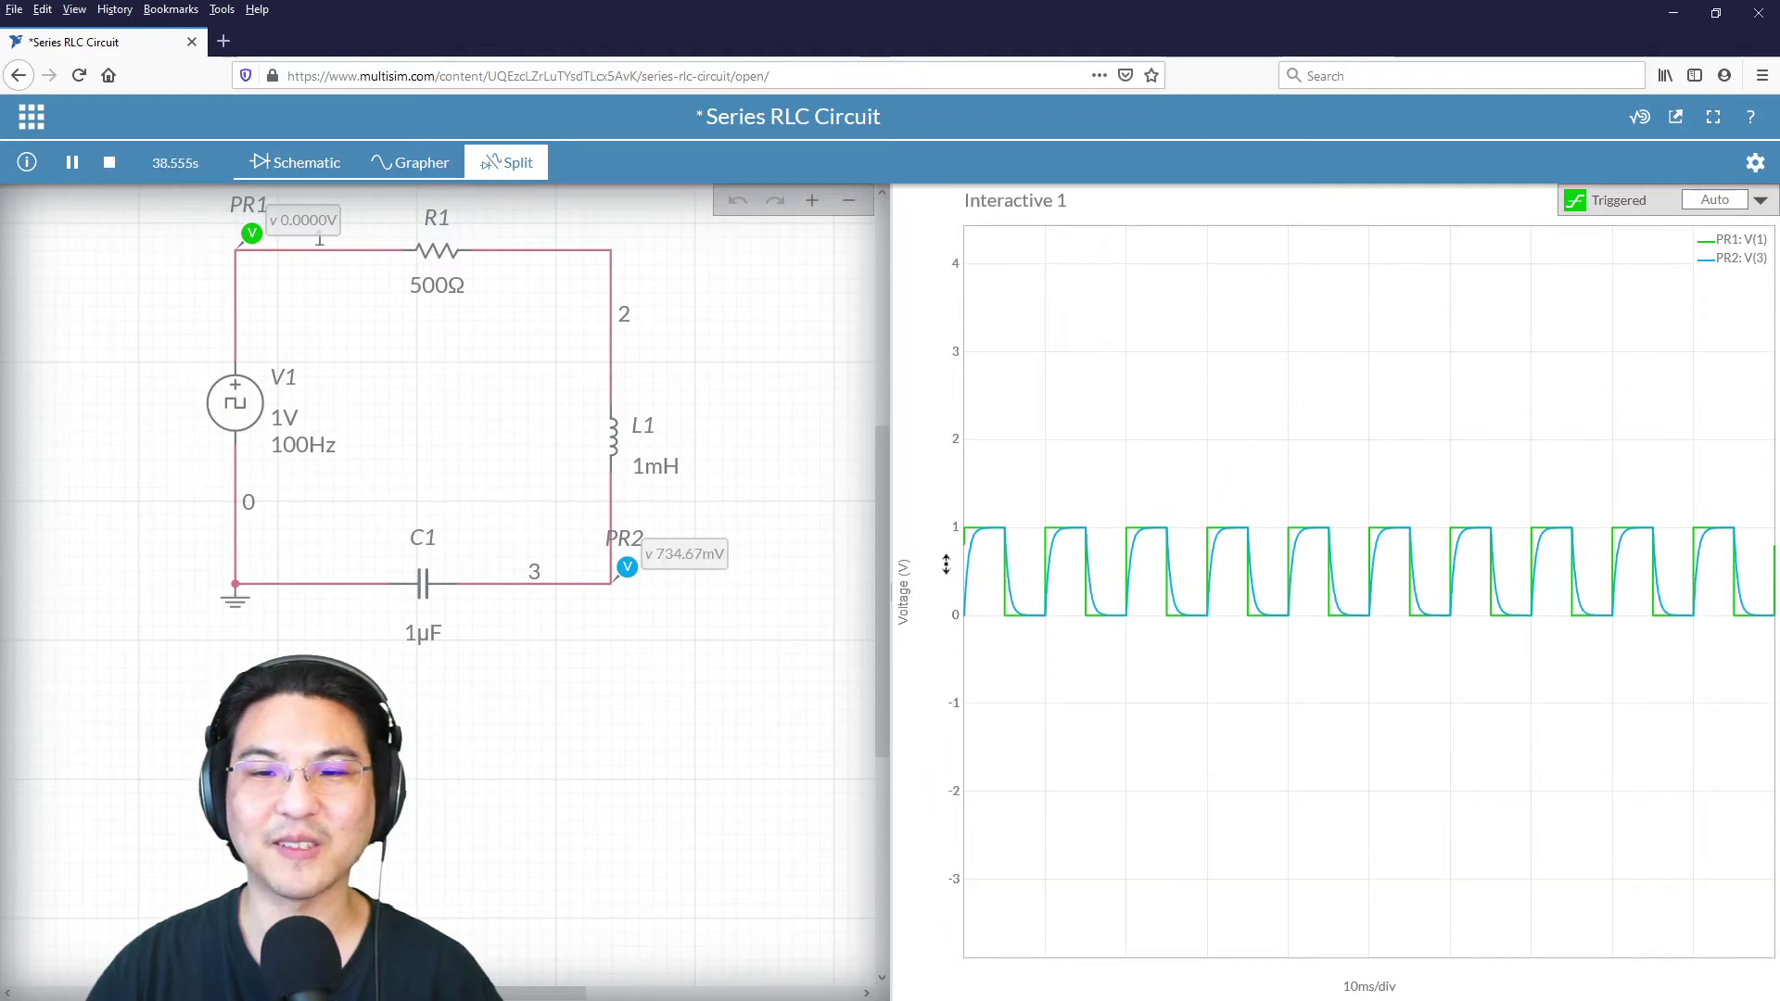
pyautogui.scroll(3, 946, 564)
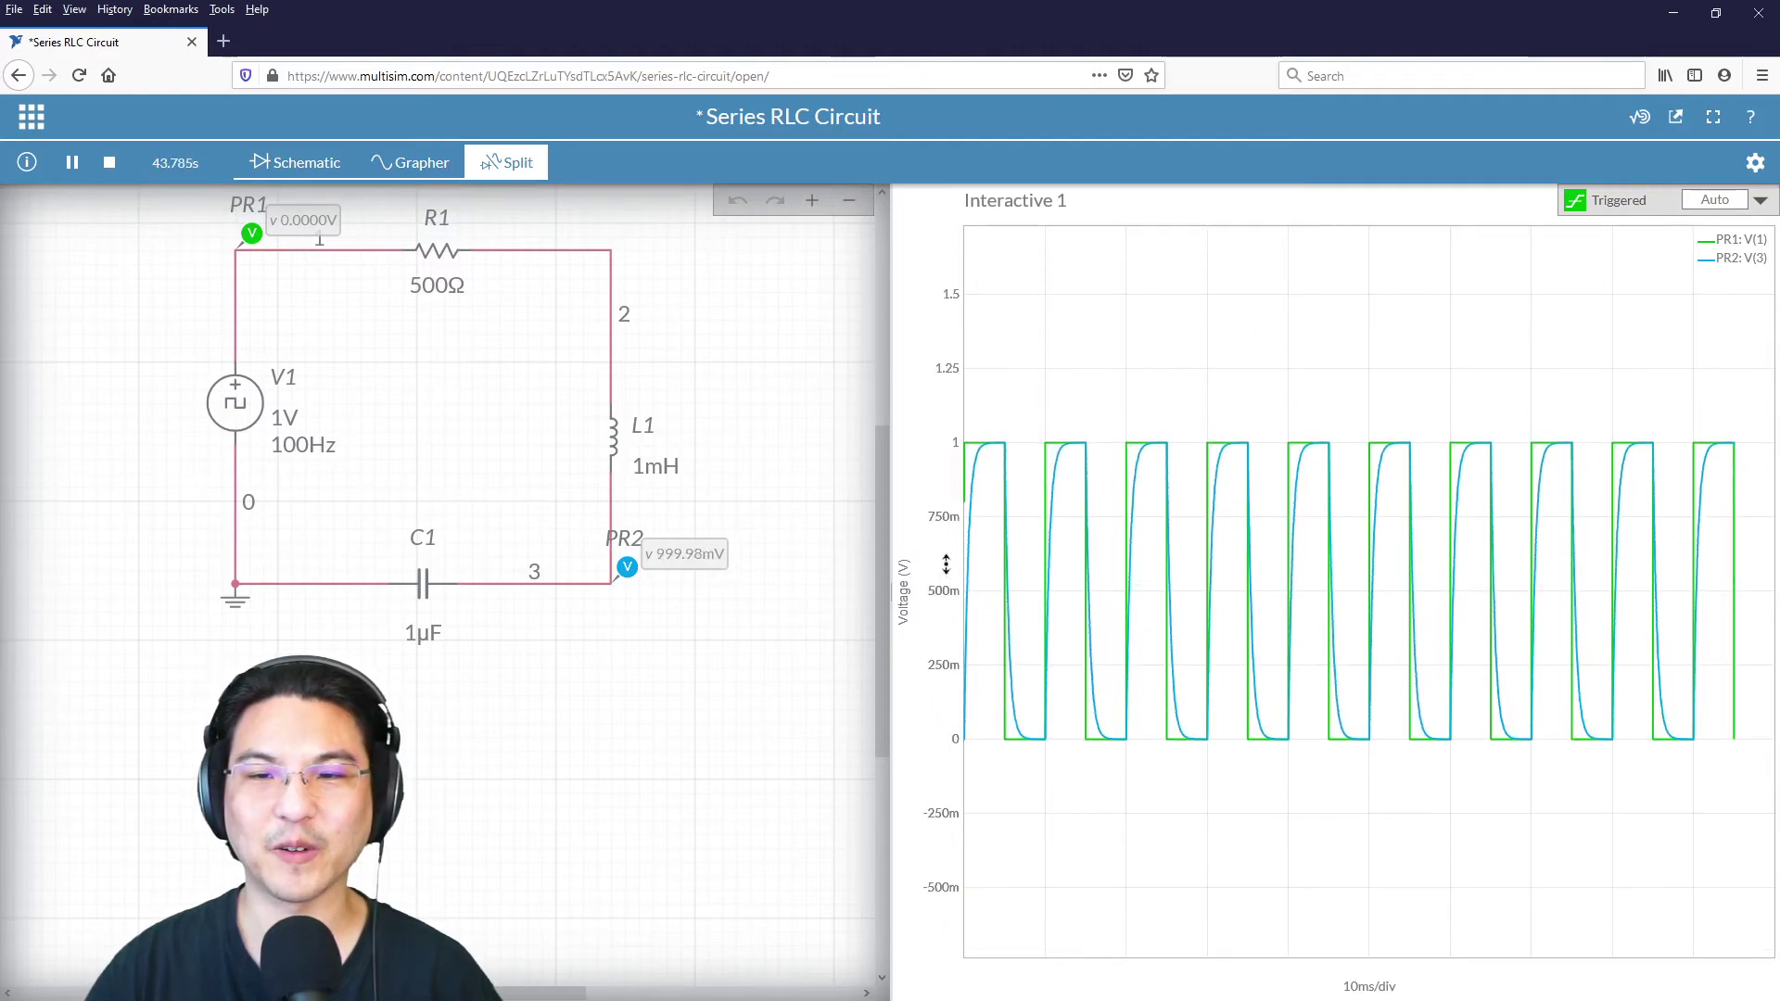
pyautogui.scroll(2, 946, 556)
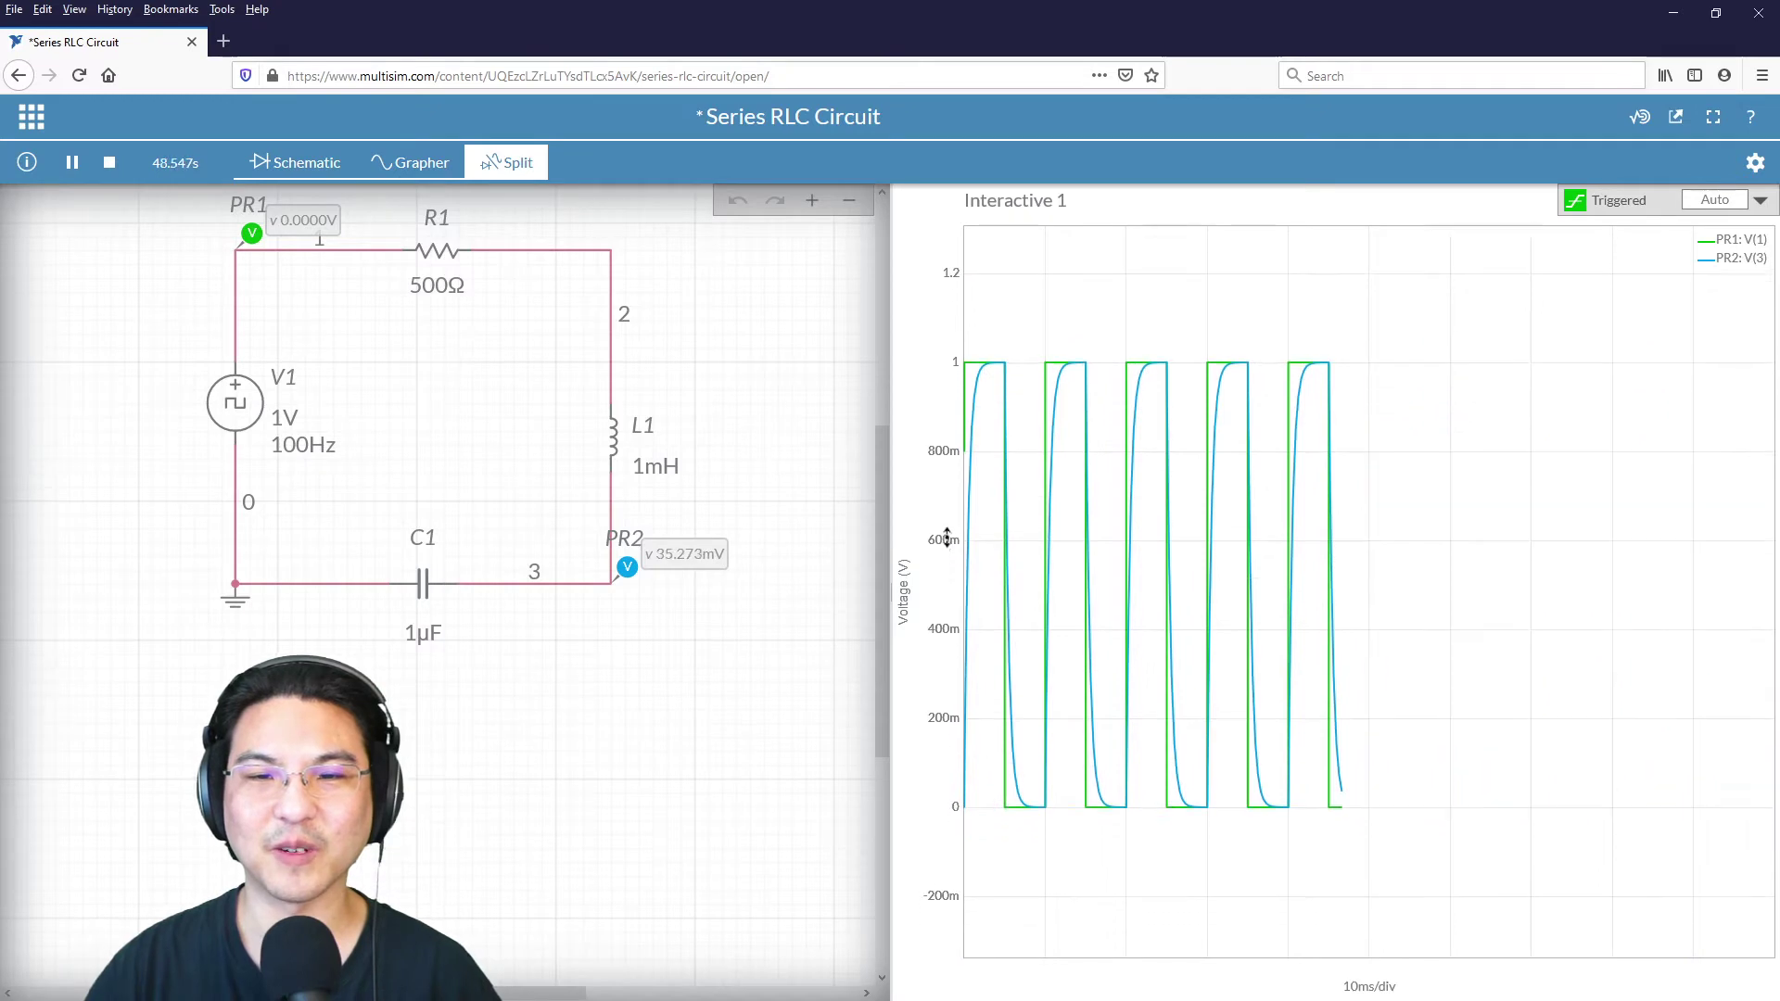
pyautogui.moveTo(947, 539); pyautogui.dragTo(947, 524)
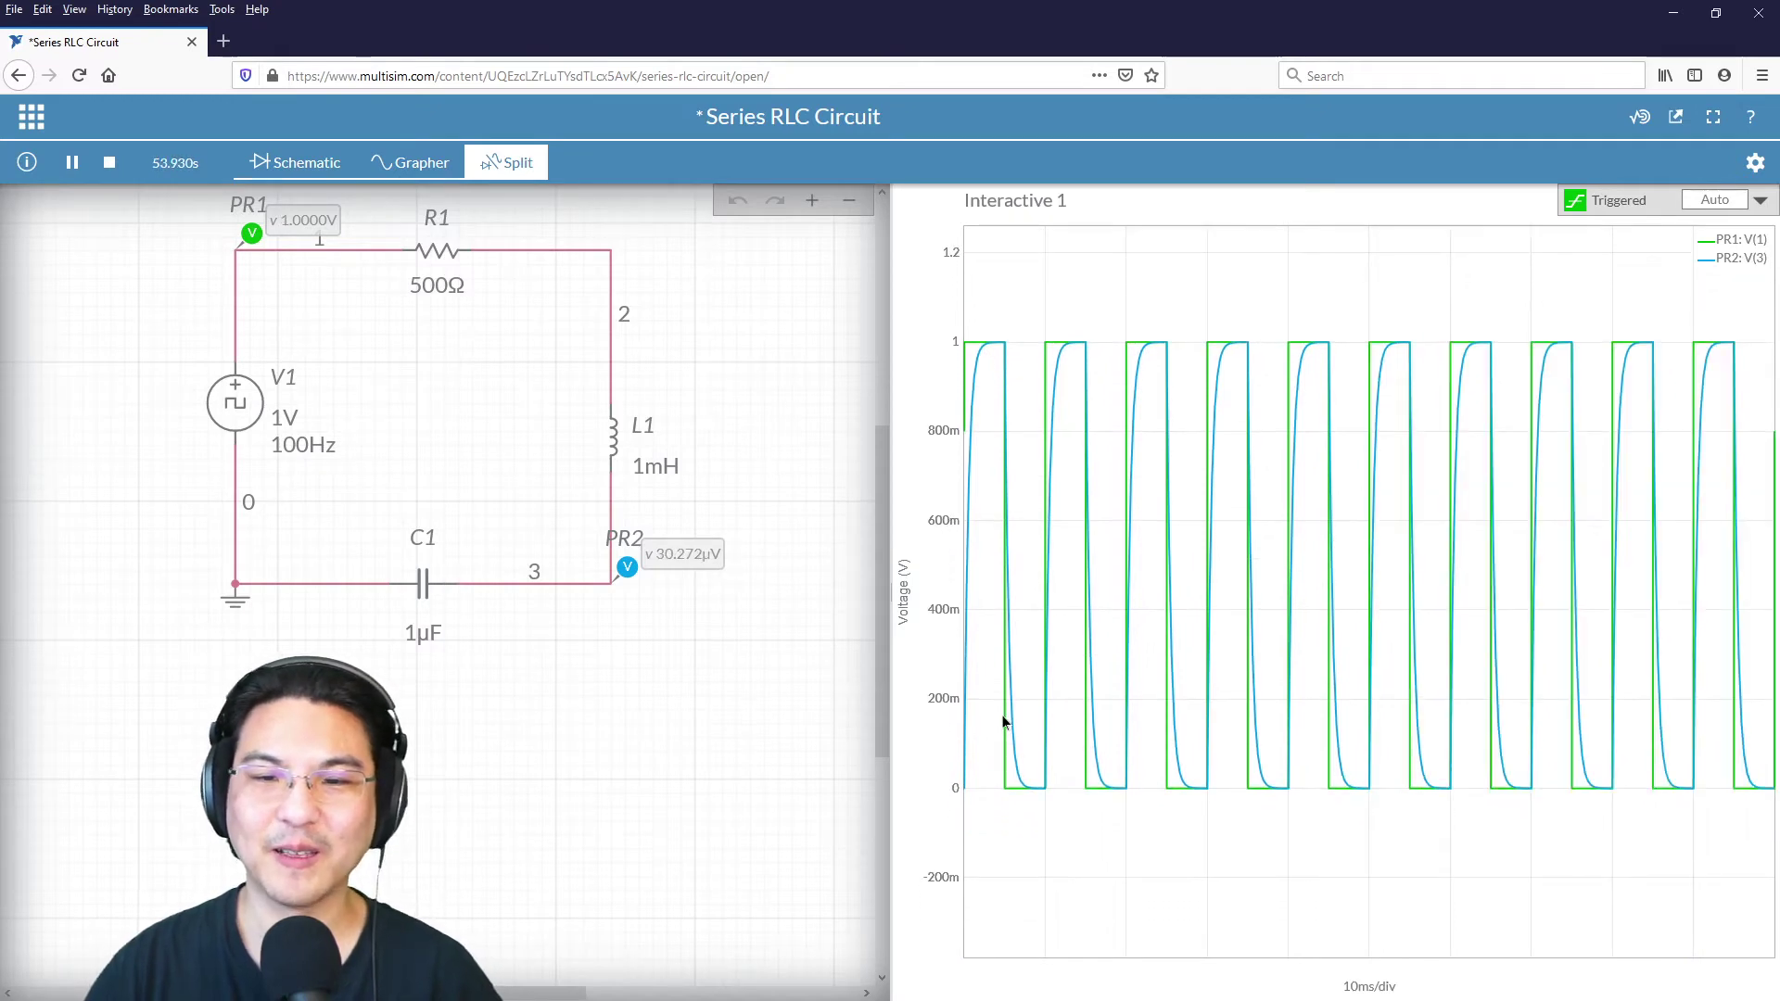
pyautogui.scroll(2, 1076, 967)
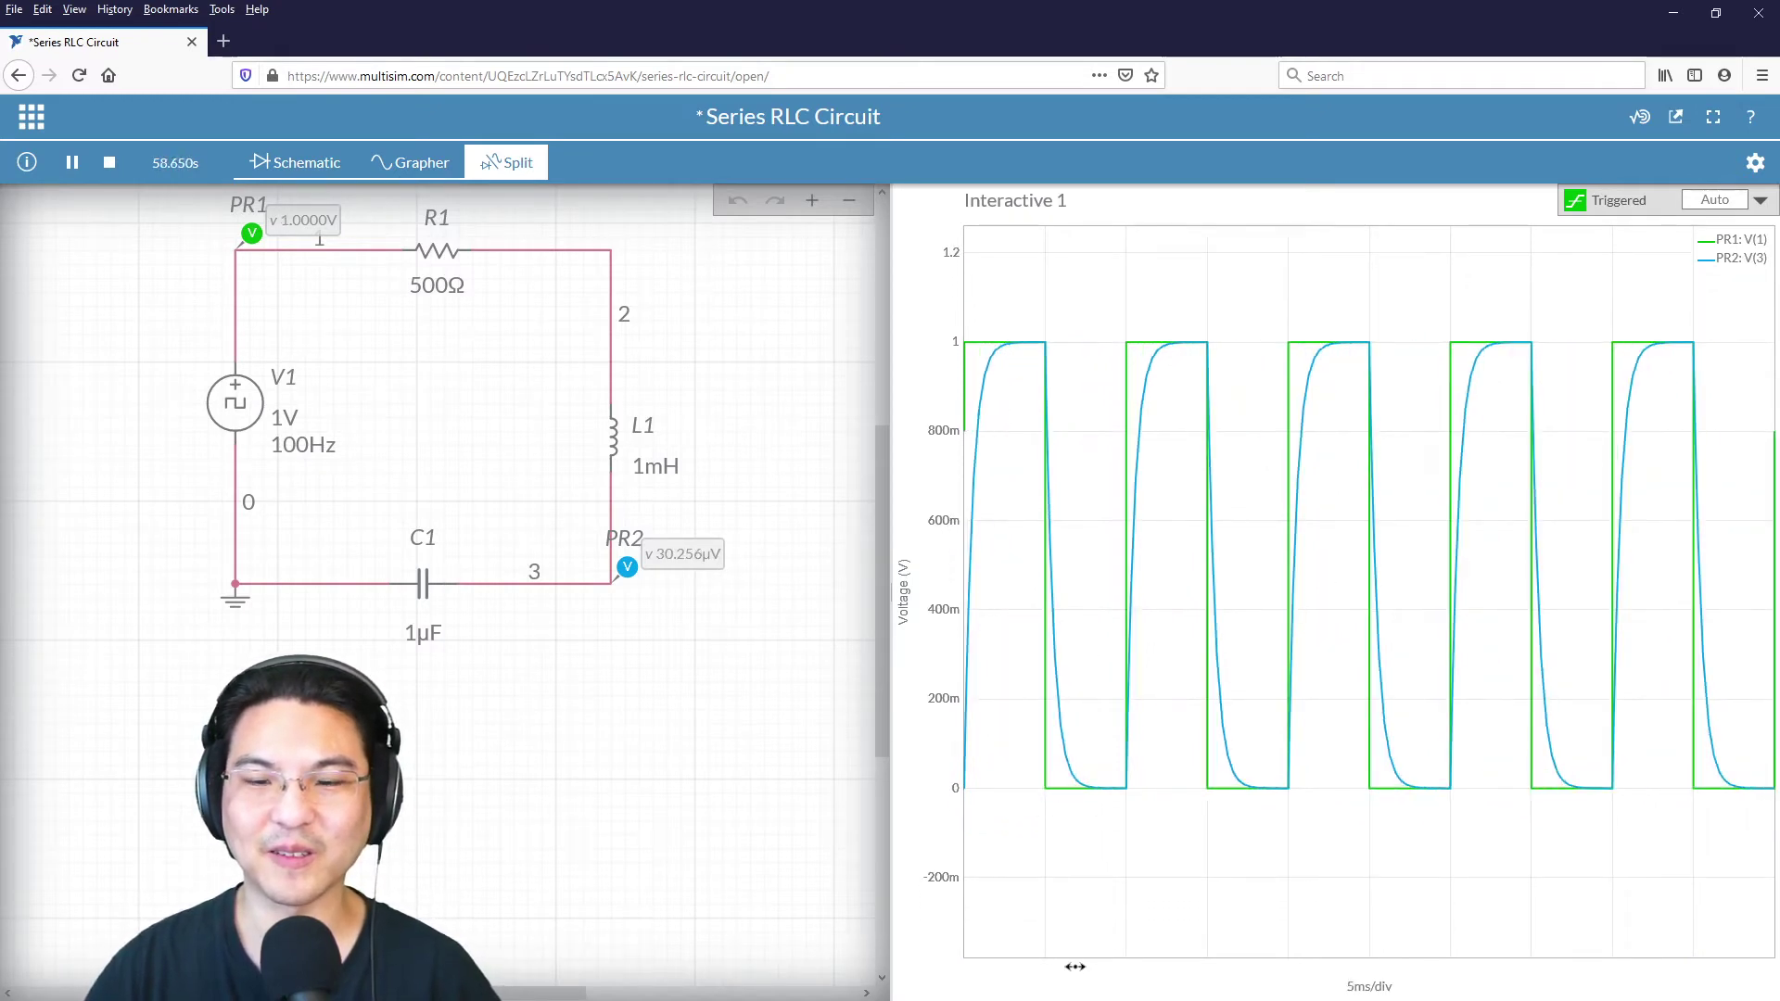
pyautogui.scroll(1, 1076, 967)
pyautogui.scroll(1, 1076, 967)
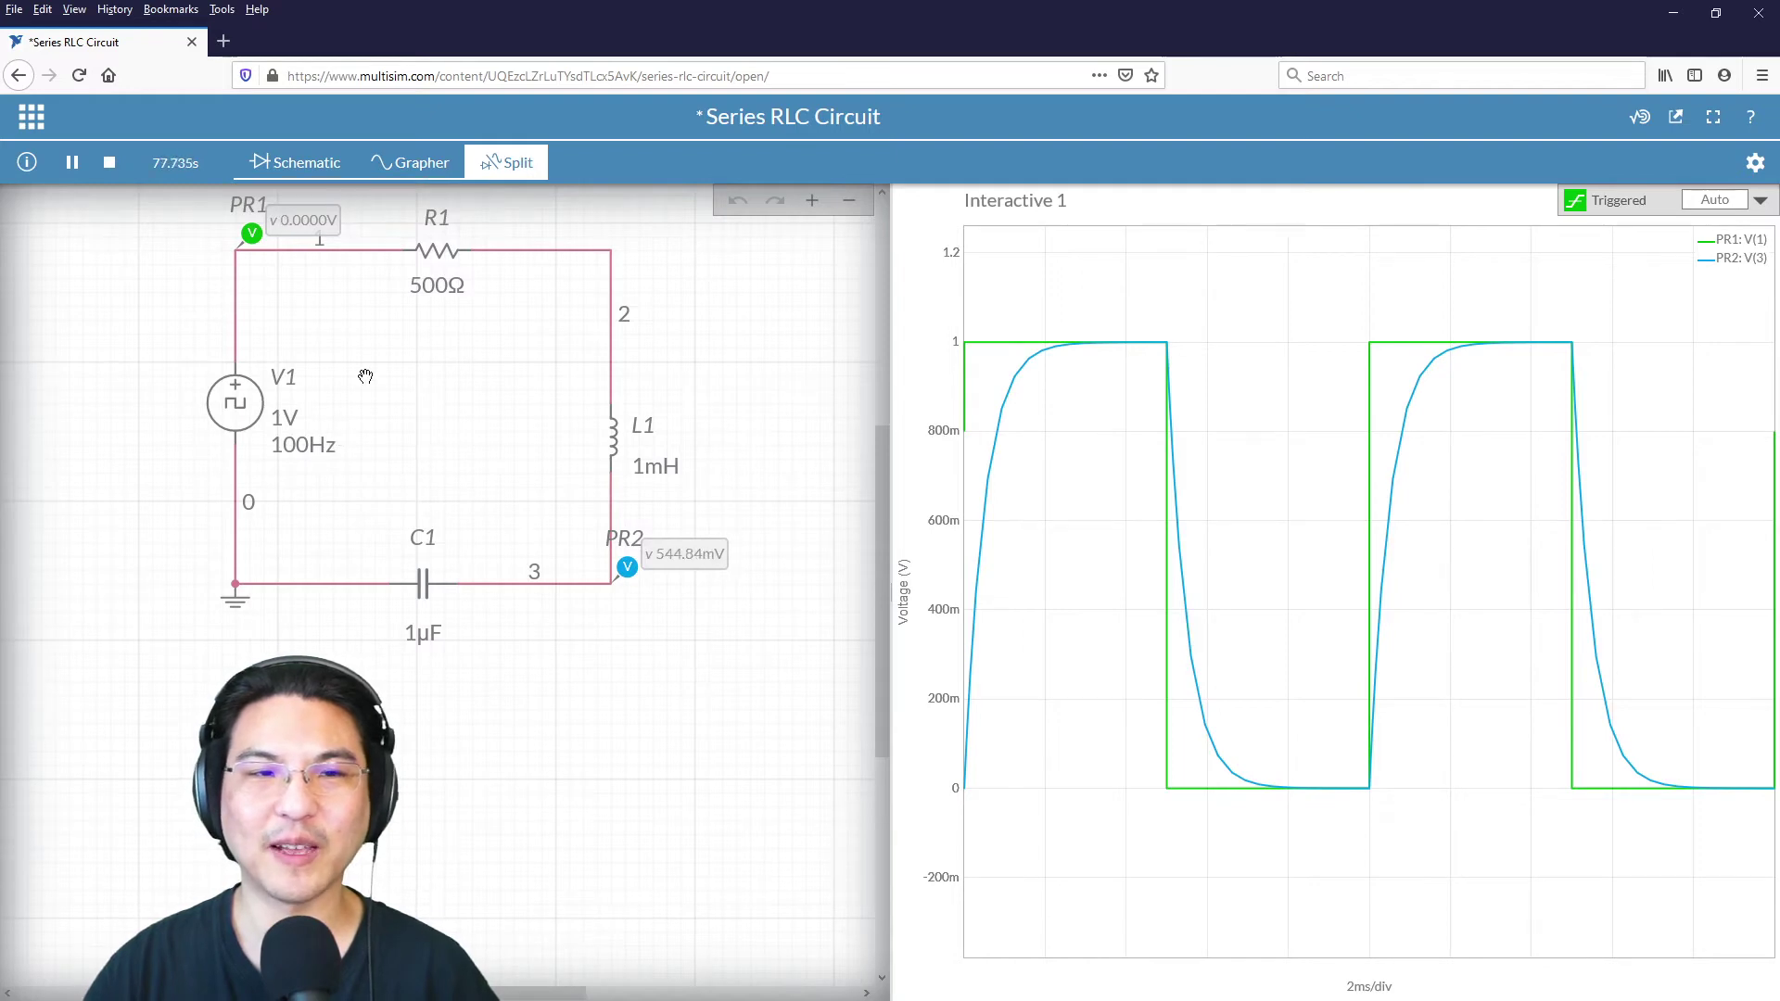
# Drag R1's resistance slider from 500Ω down to 20.0Ω.
pyautogui.click(432, 289)
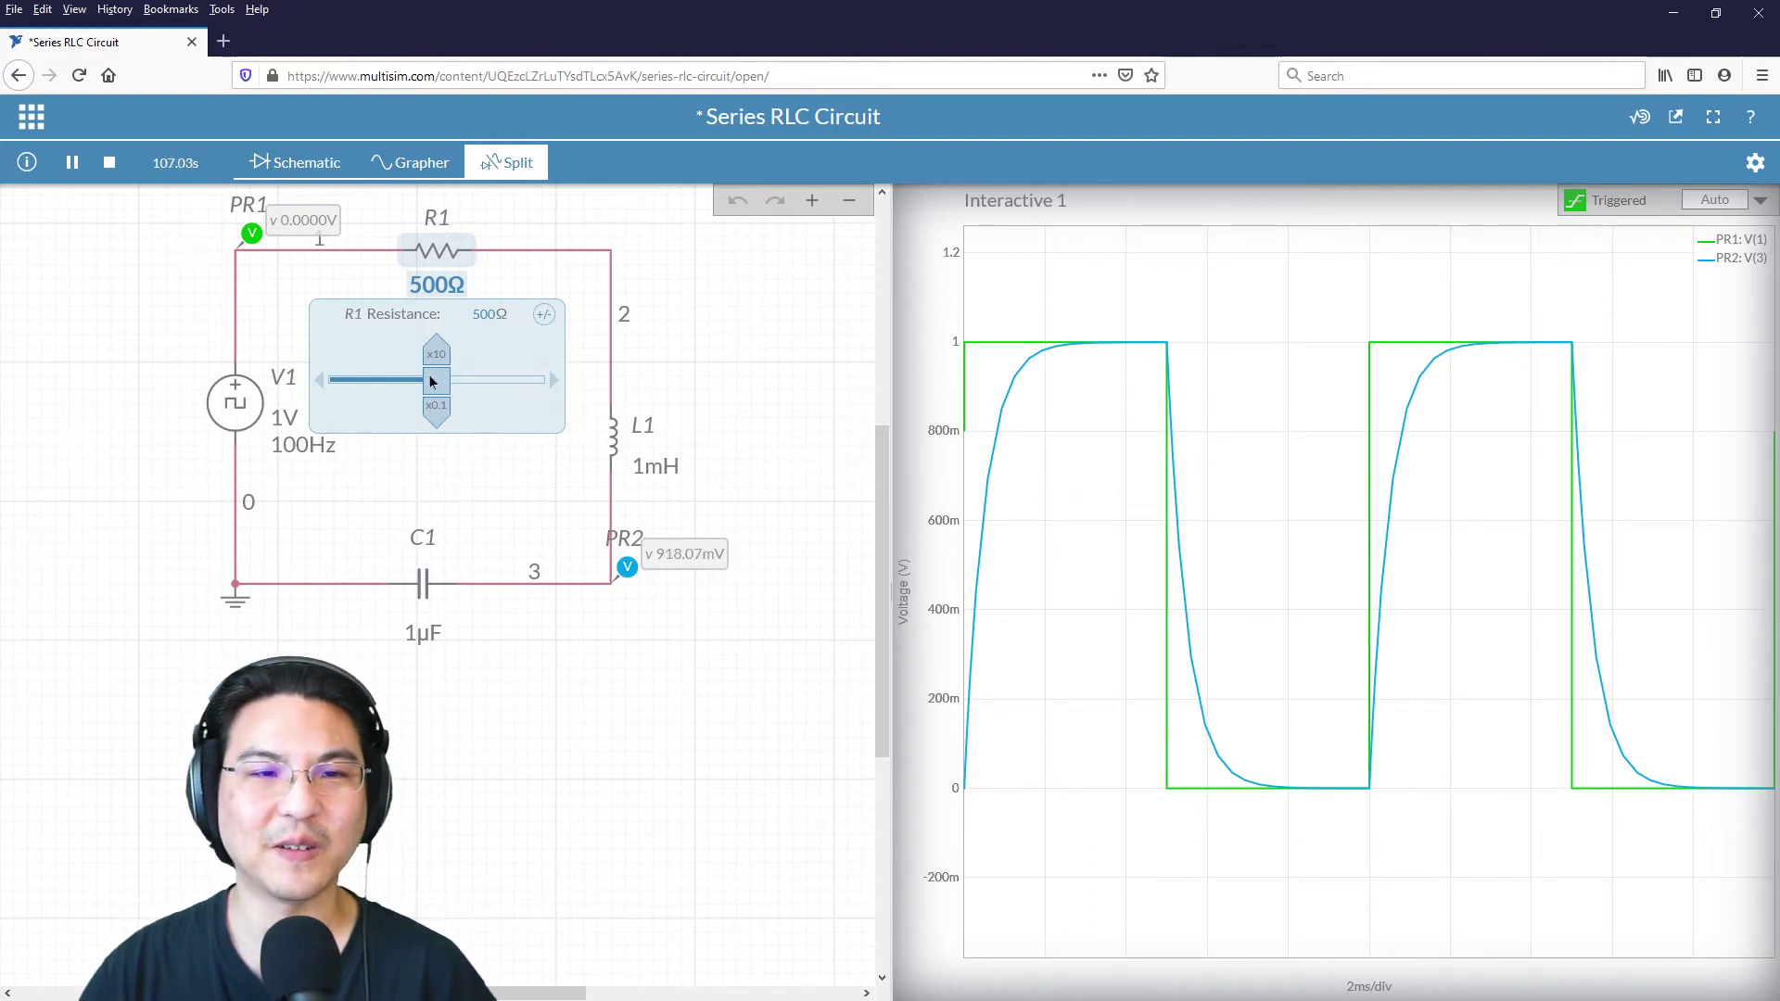
pyautogui.moveTo(430, 380); pyautogui.dragTo(346, 378)
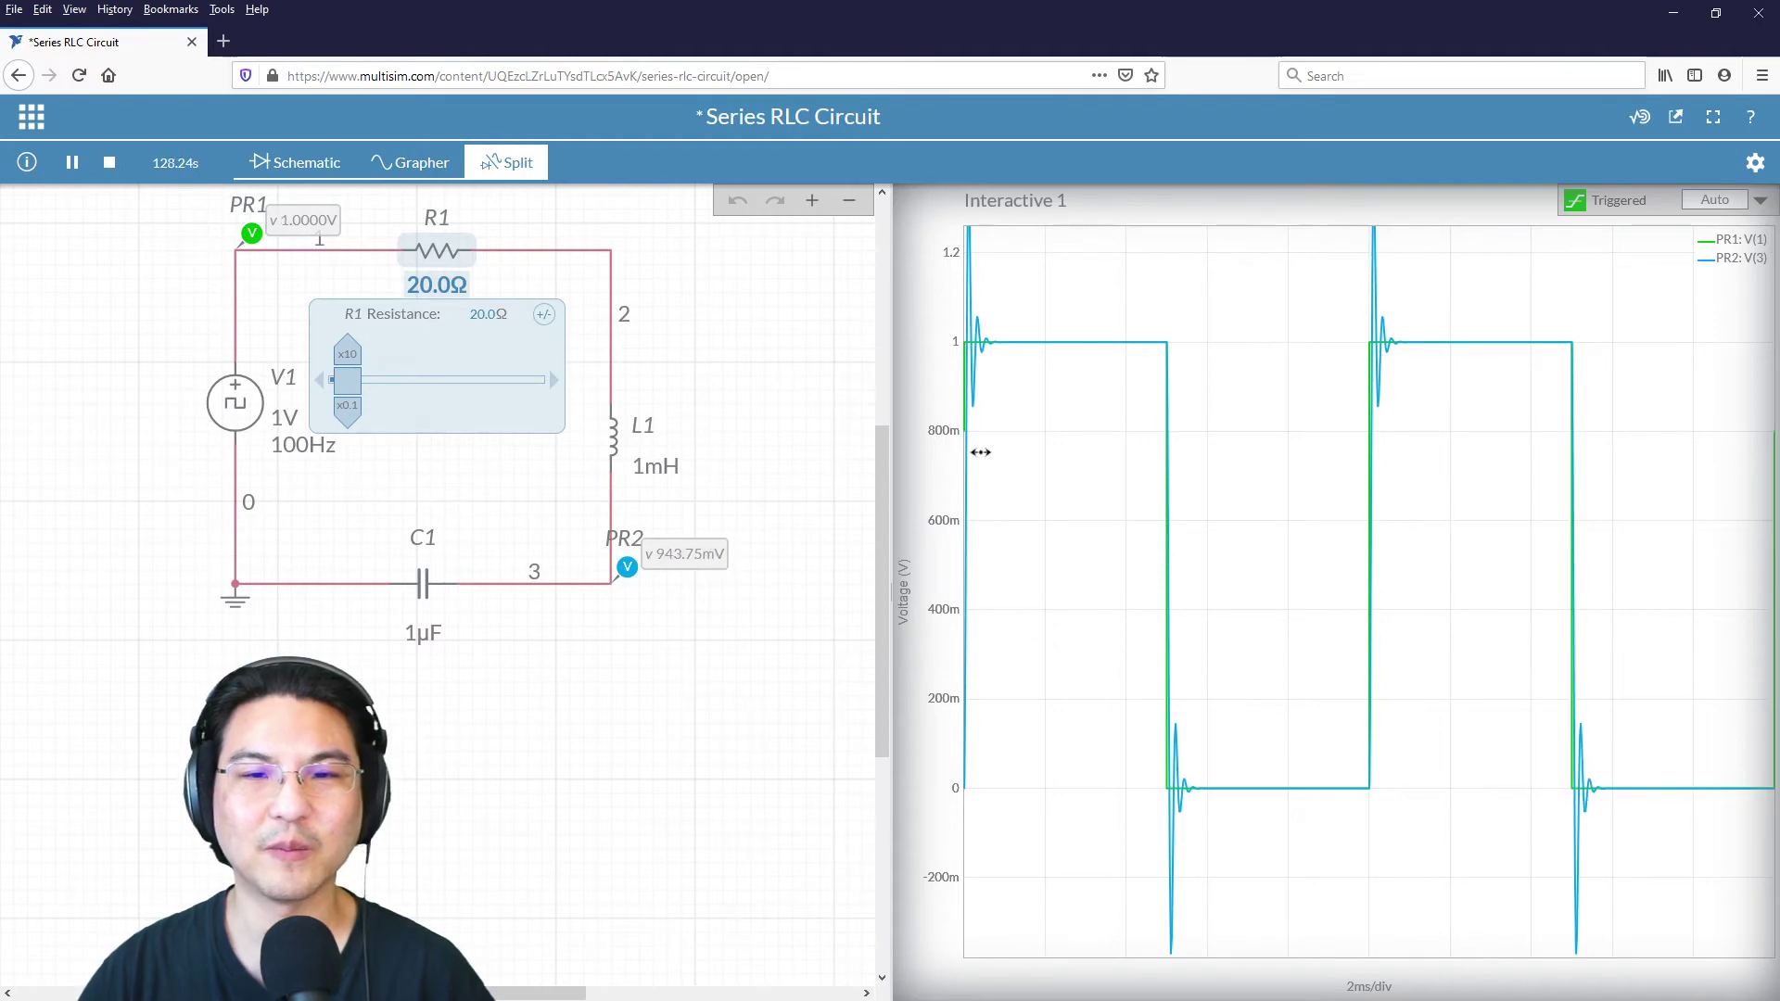
# Bring R1 down to 10.0Ω and rescale the graph to 1ms/div to show the ringing peaks.
pyautogui.scroll(-3, 940, 477)
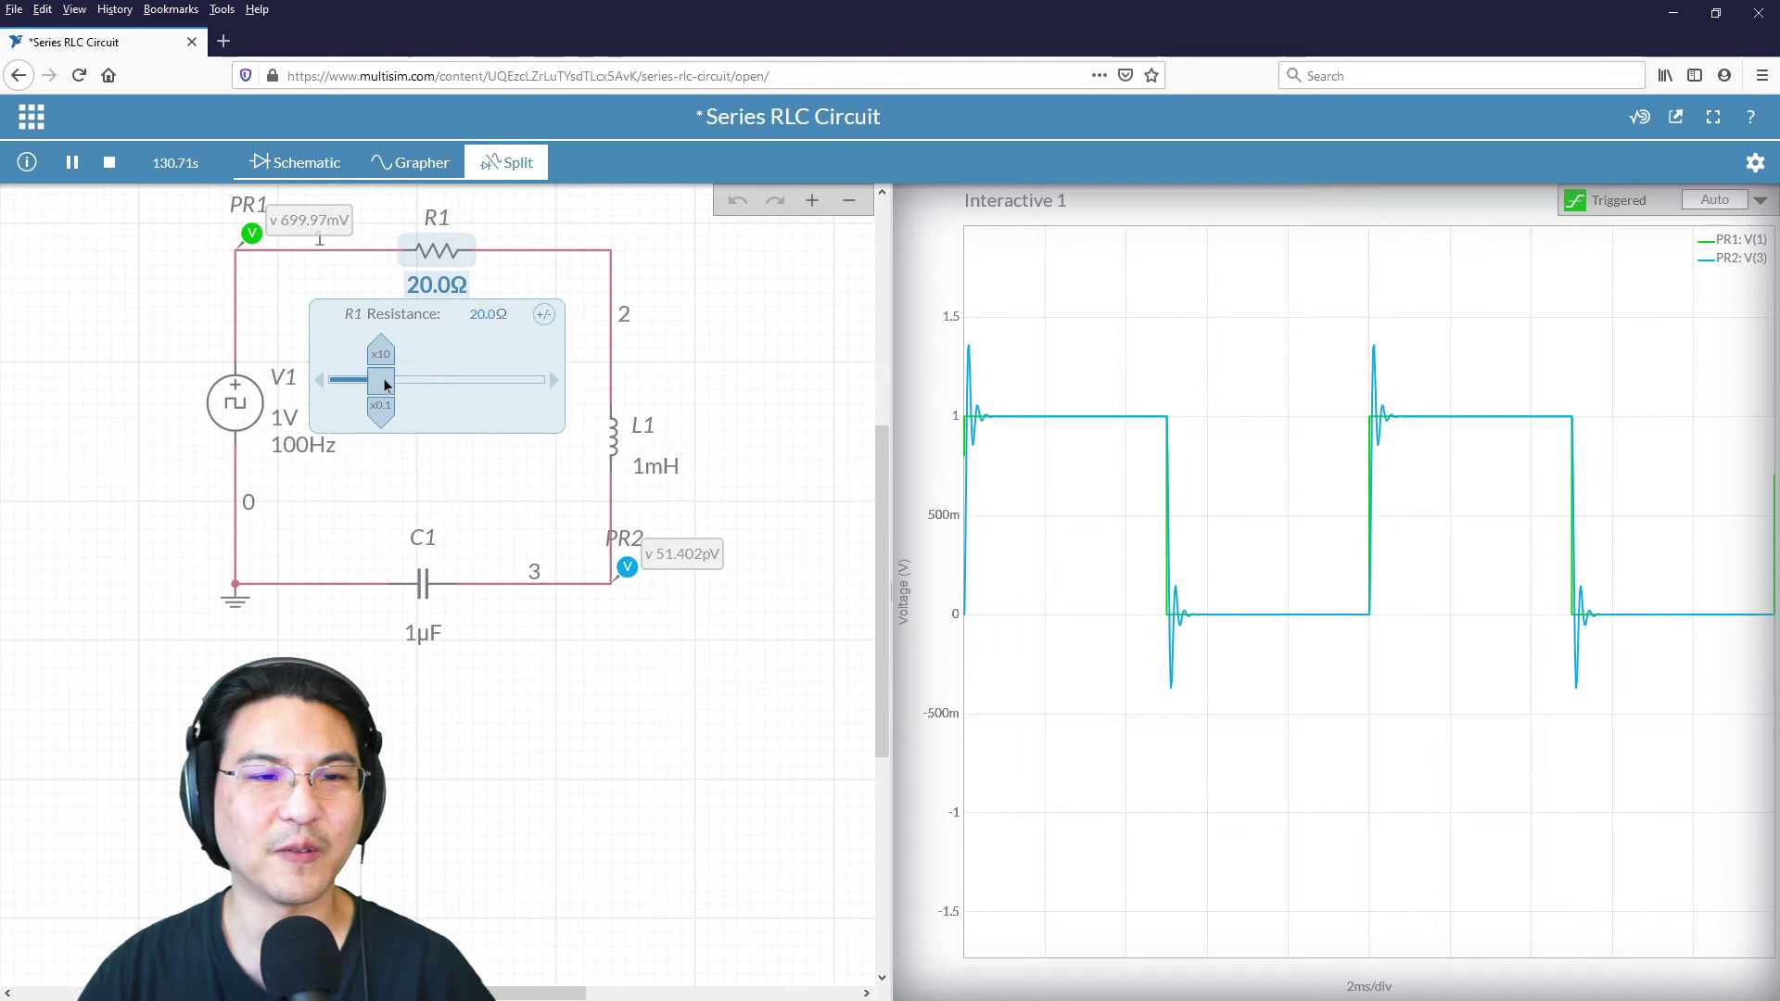
pyautogui.moveTo(377, 378); pyautogui.dragTo(352, 377)
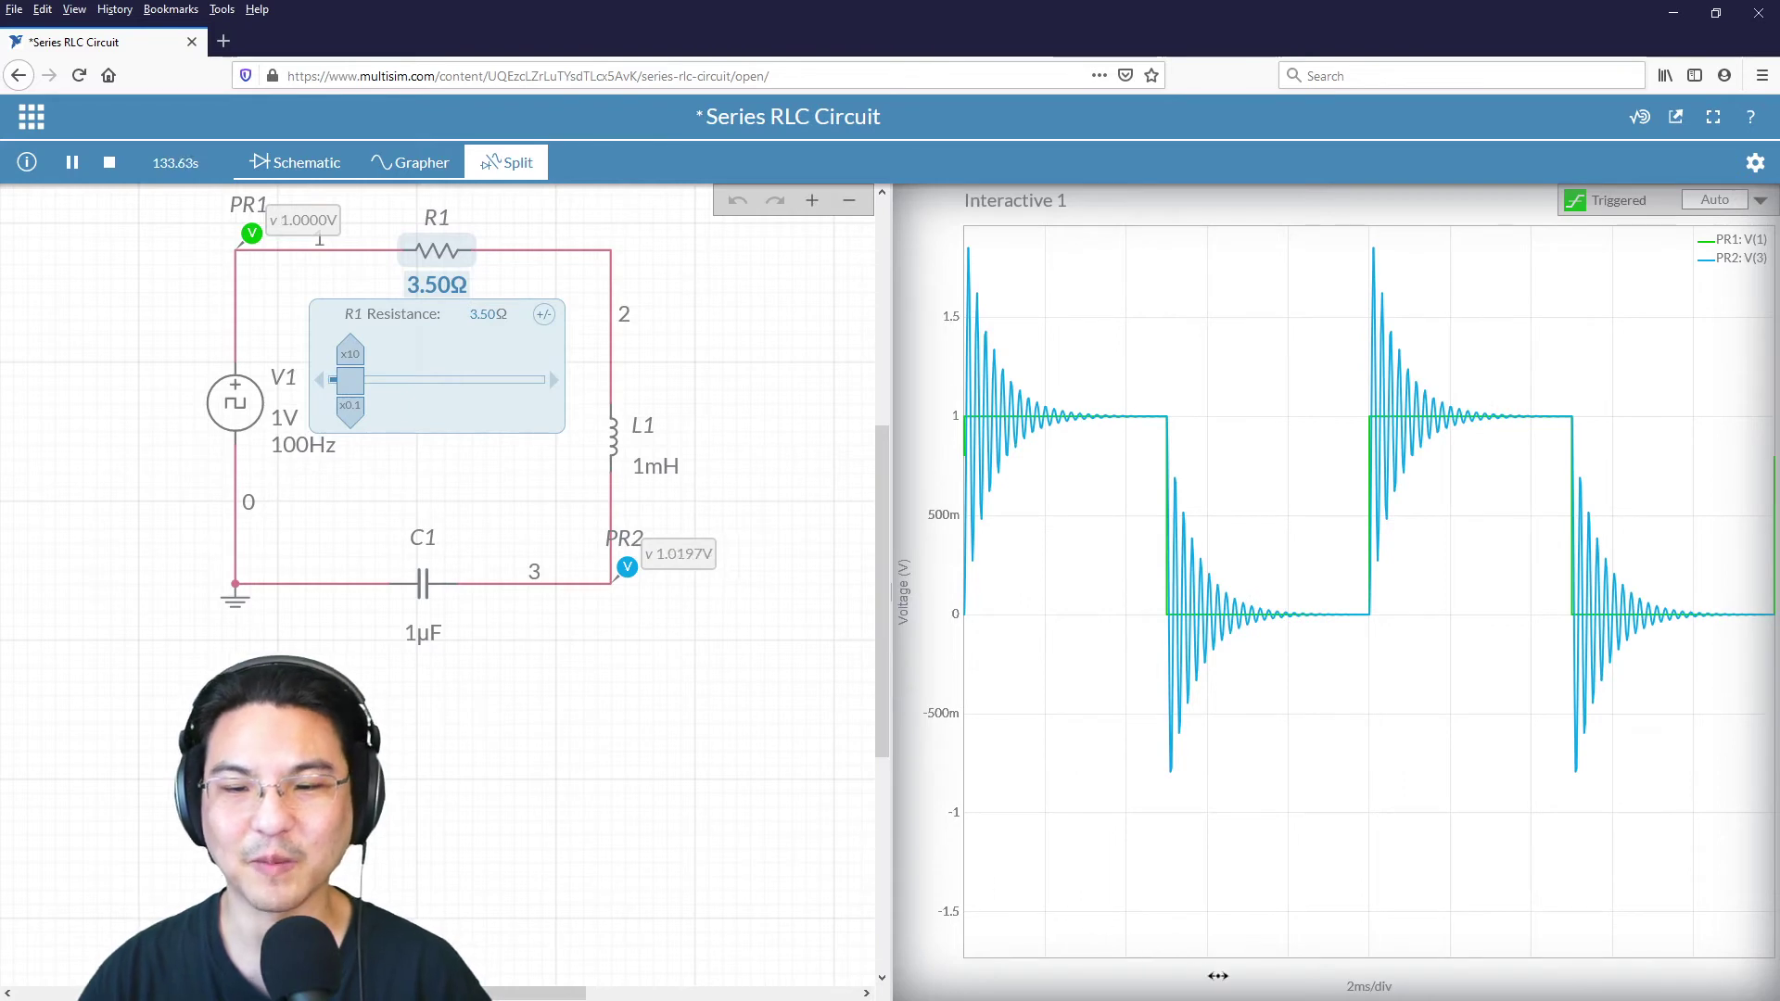
pyautogui.scroll(-3, 1218, 975)
pyautogui.scroll(5, 1218, 975)
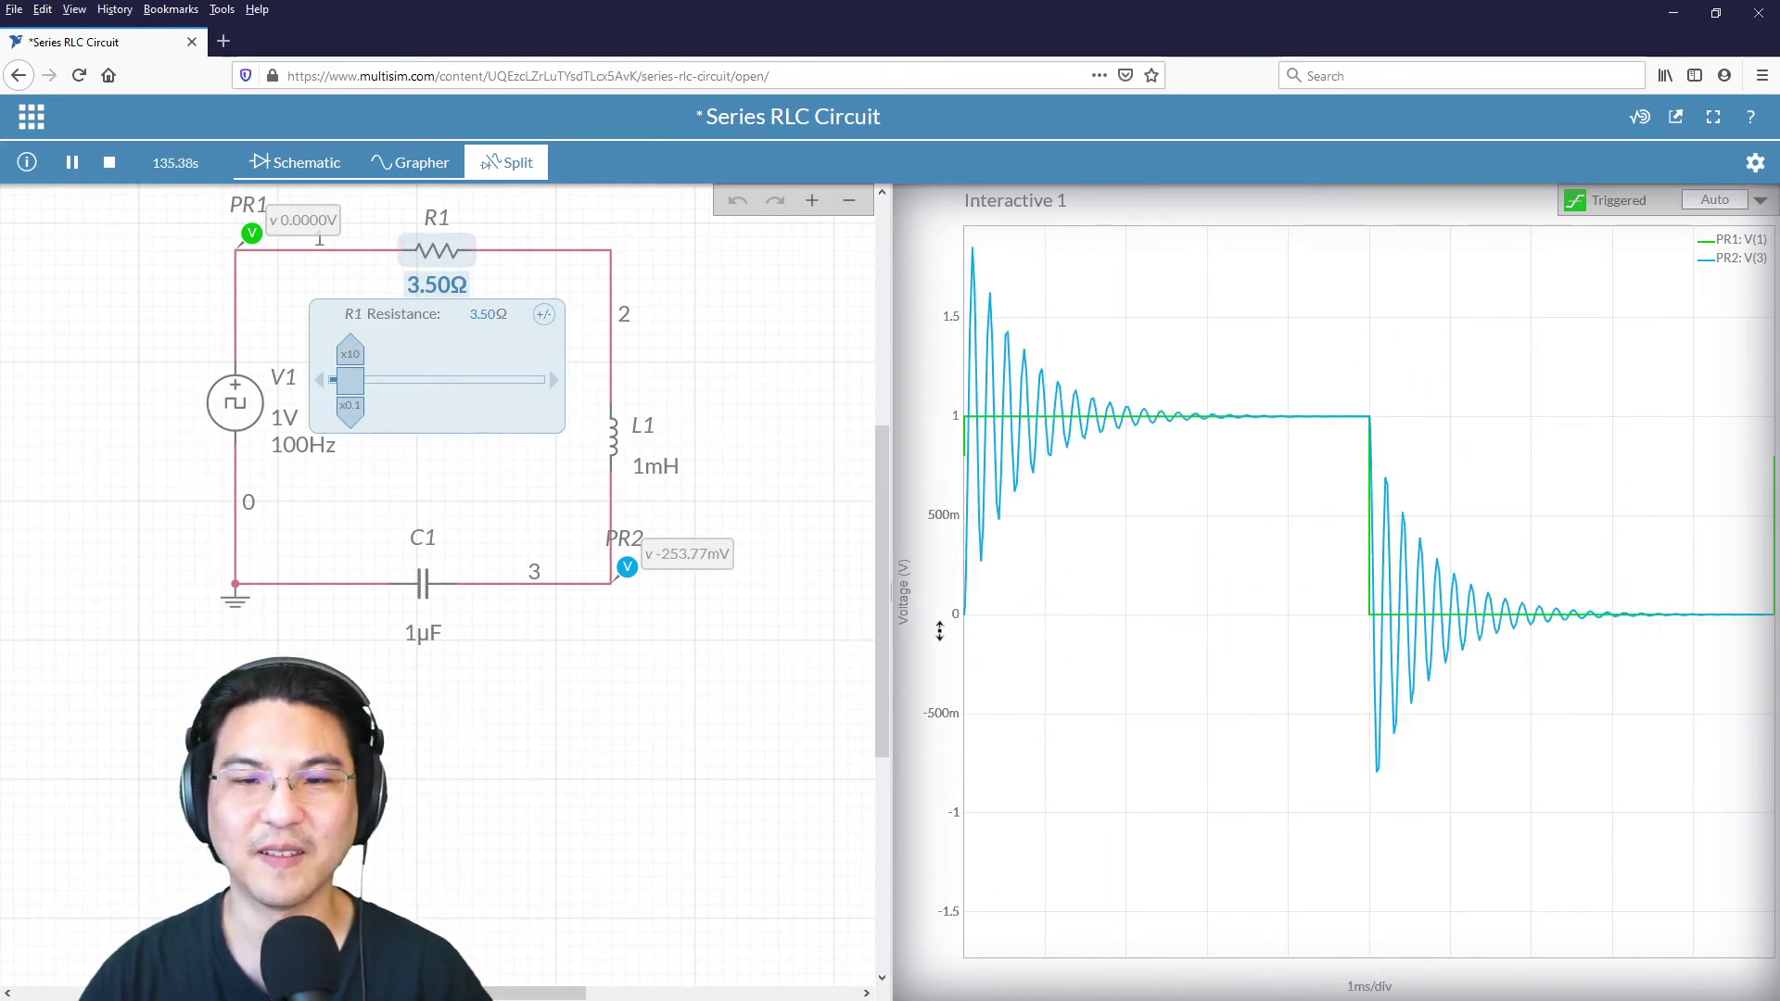
pyautogui.moveTo(939, 631); pyautogui.dragTo(955, 682)
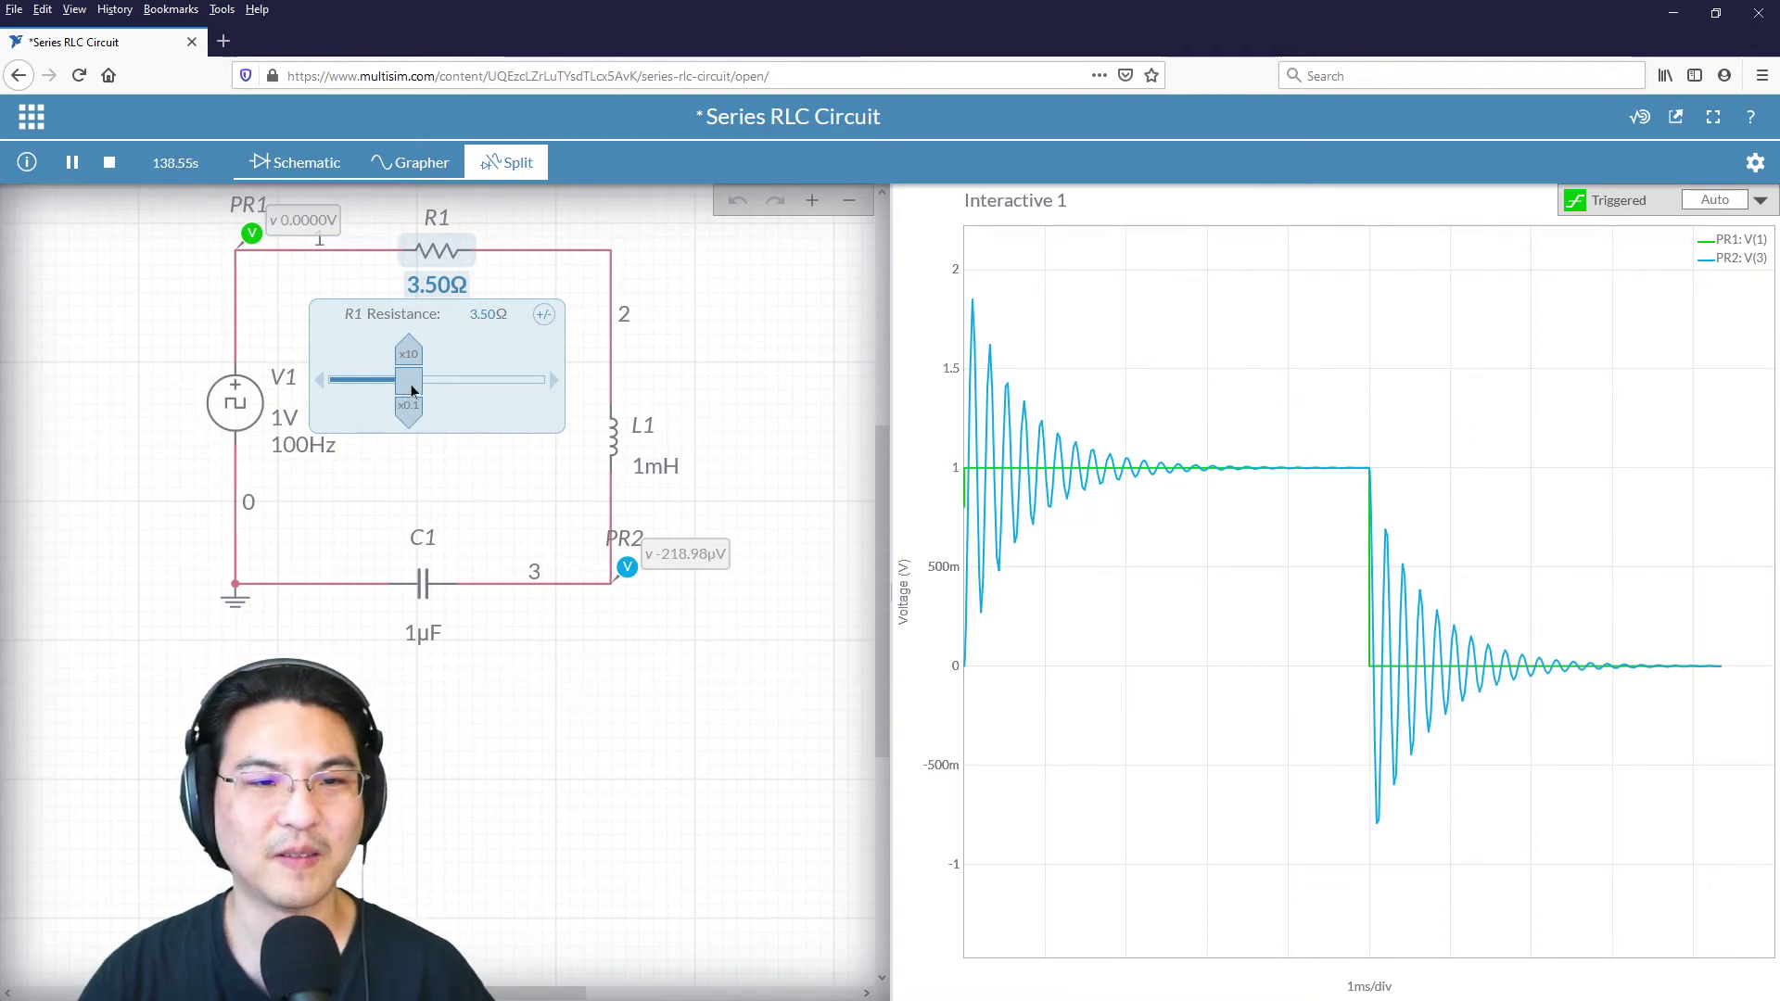
pyautogui.moveTo(409, 382); pyautogui.dragTo(530, 381)
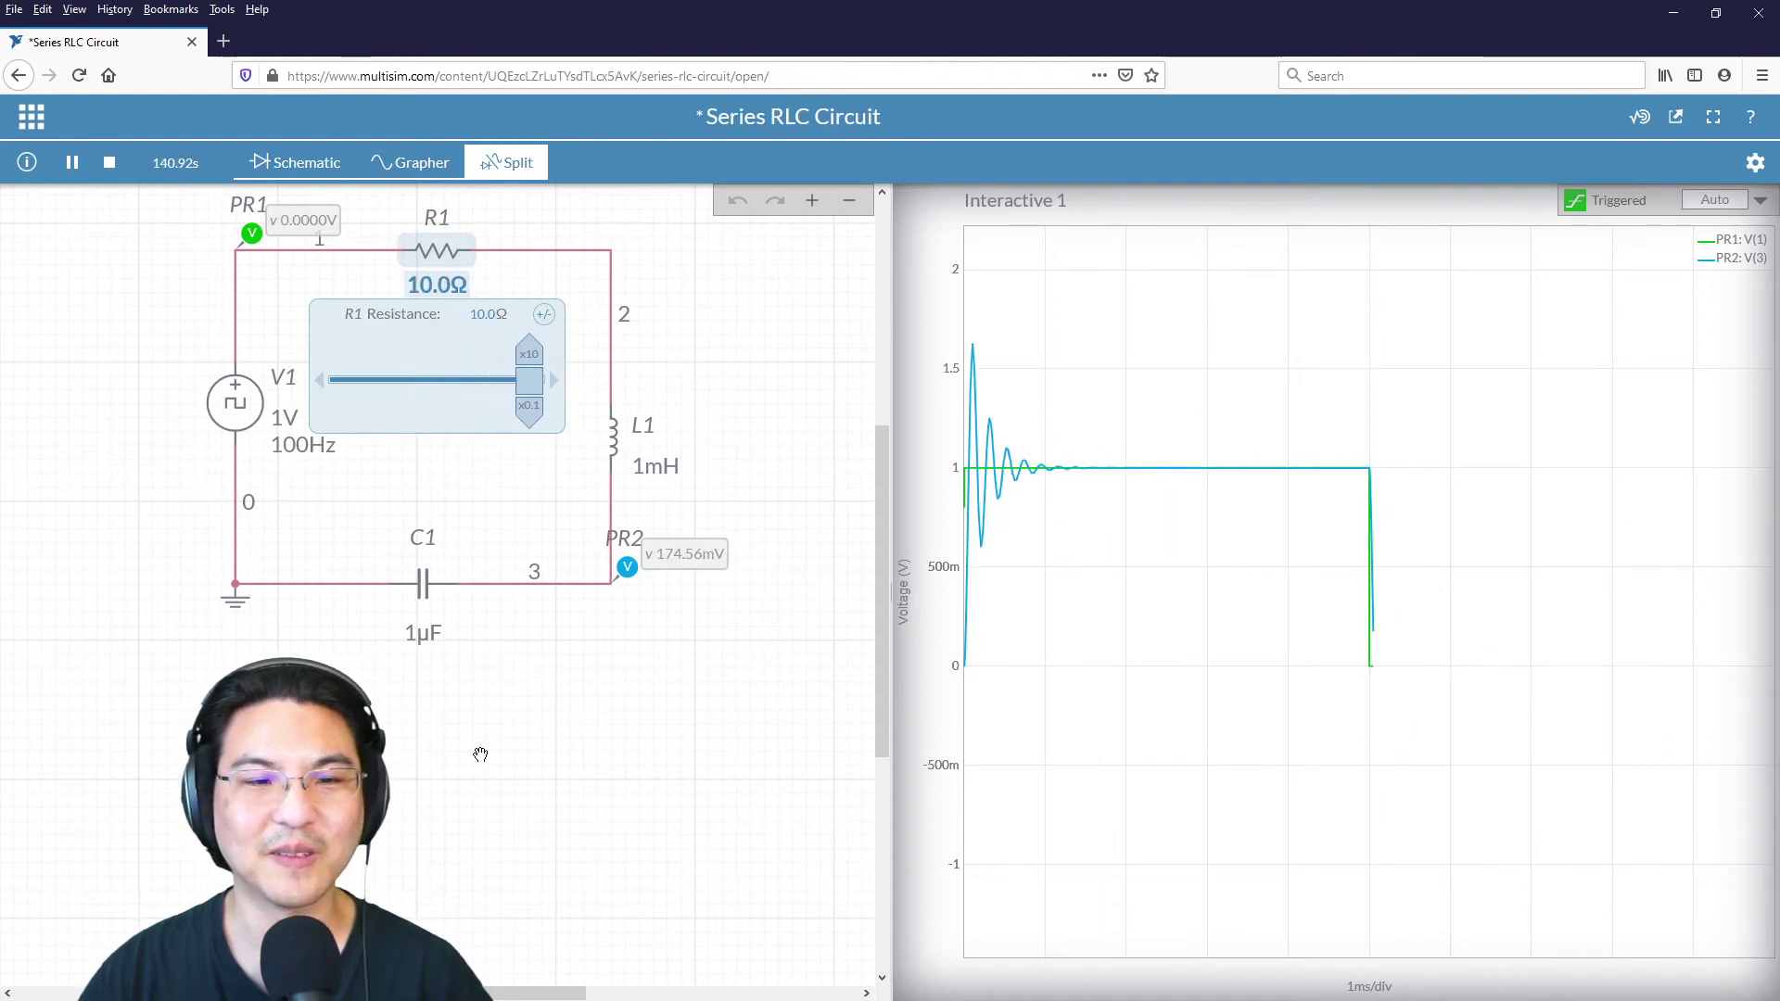
# Sweep R1 between ringing and smooth values, down to 0Ω, ending at 70.0Ω.
pyautogui.moveTo(428, 284)
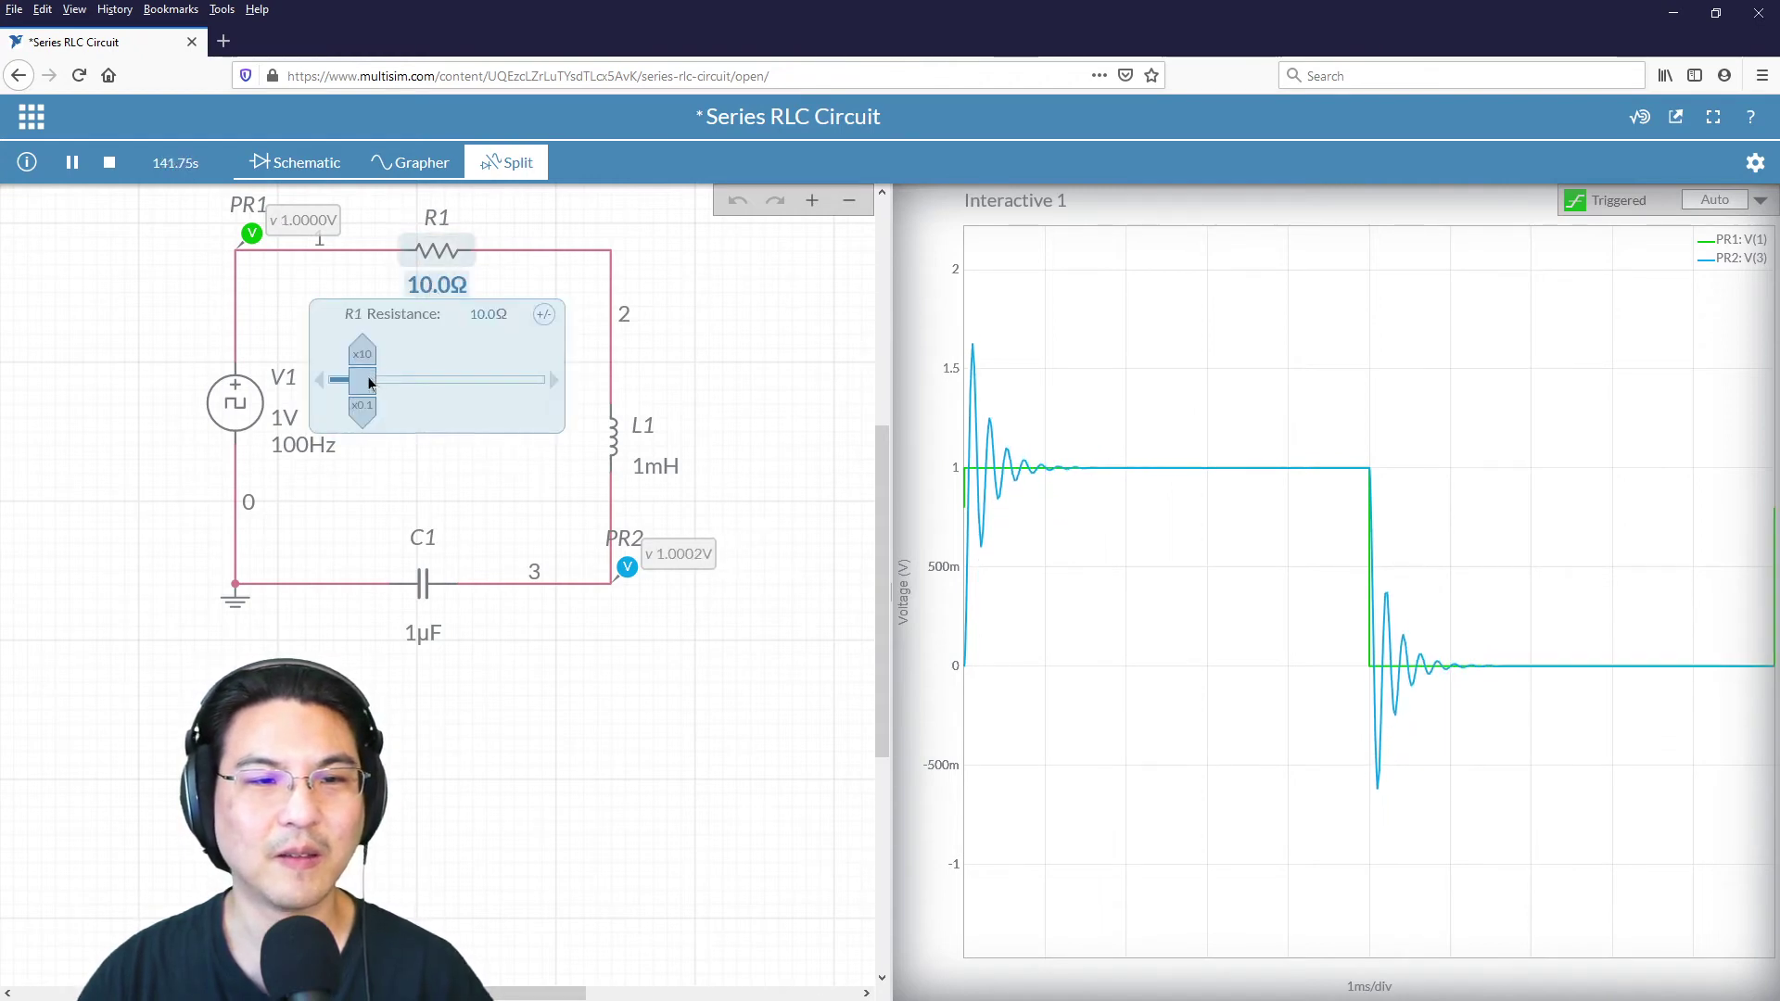
pyautogui.moveTo(369, 382); pyautogui.dragTo(538, 385)
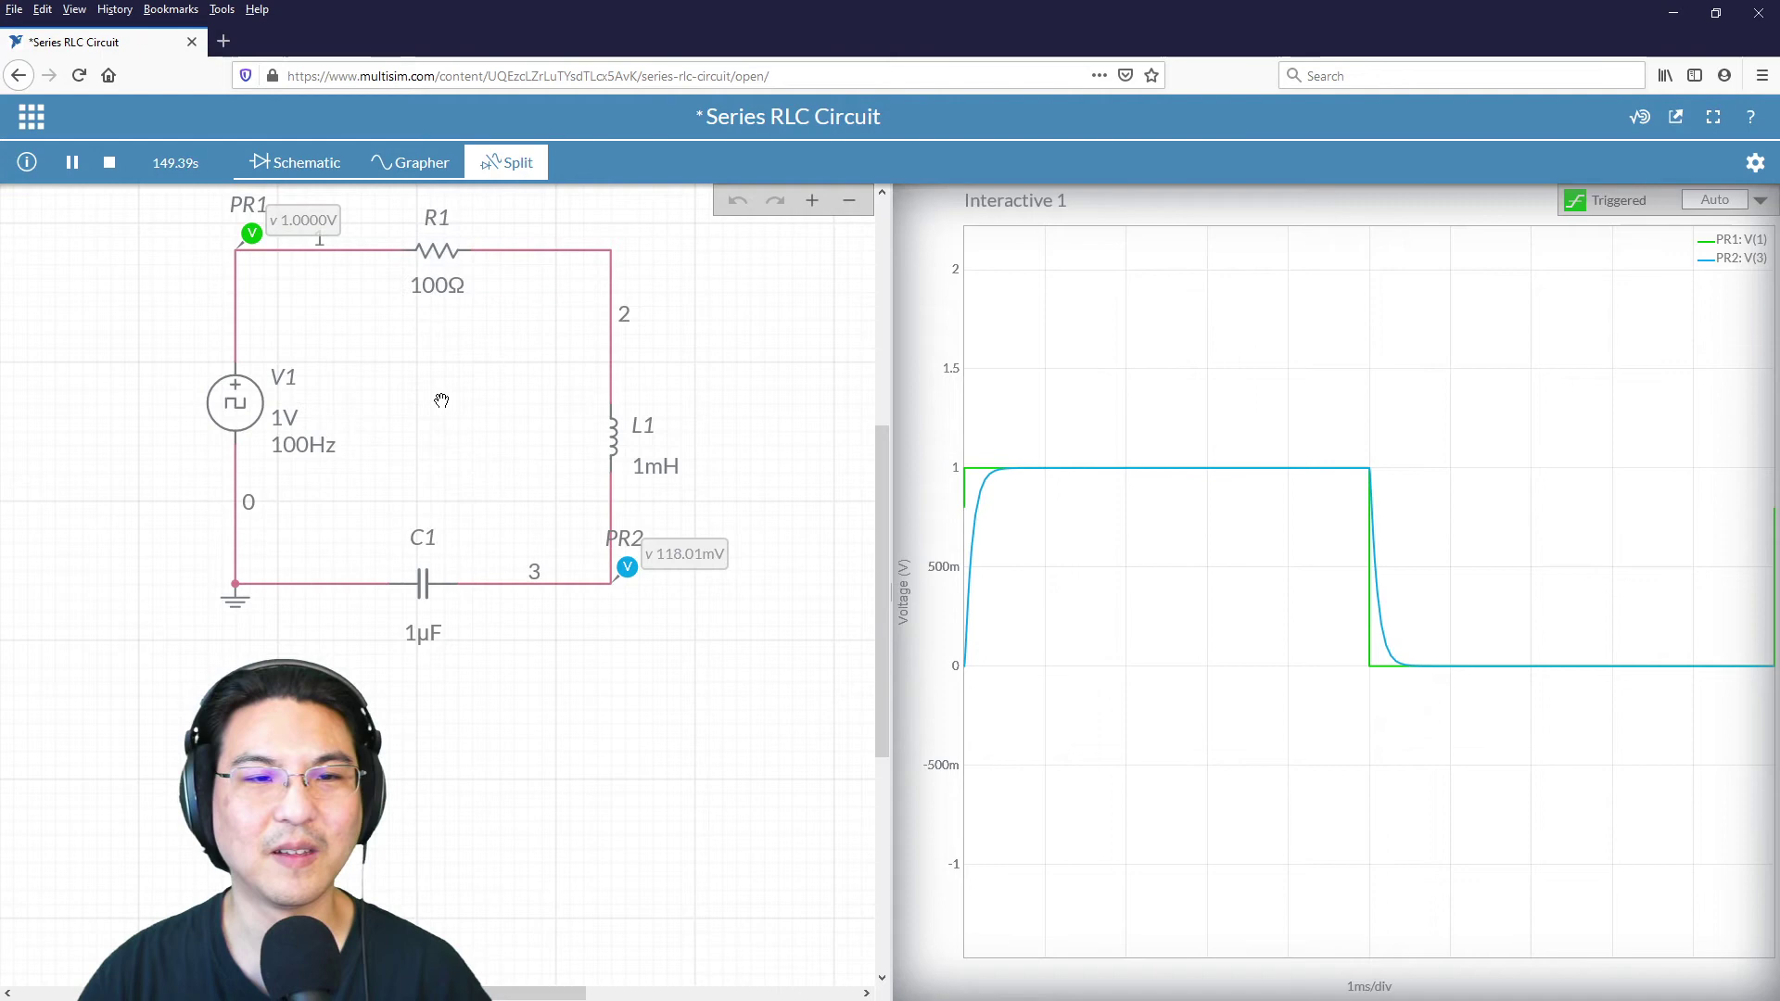
pyautogui.moveTo(432, 292)
pyautogui.moveTo(391, 390)
pyautogui.mouseDown()
pyautogui.moveTo(454, 384)
pyautogui.moveTo(362, 393)
pyautogui.mouseUp()
pyautogui.moveTo(367, 393); pyautogui.dragTo(365, 393)
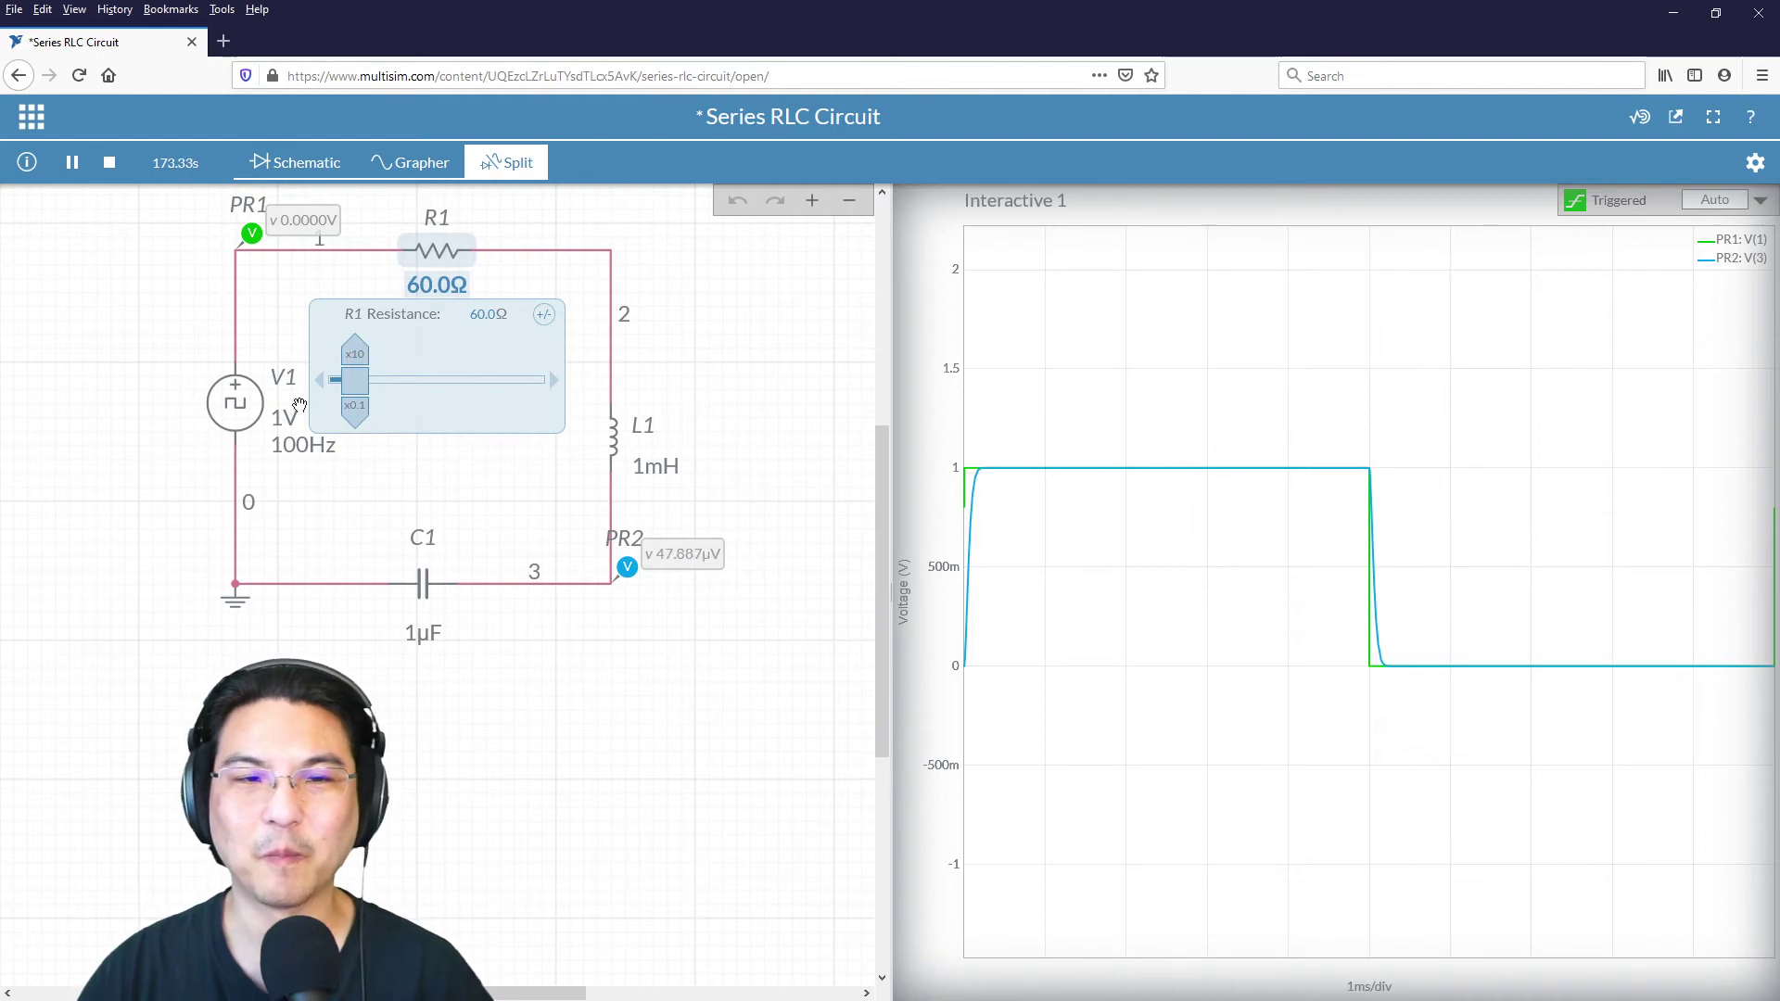
pyautogui.moveTo(362, 389)
pyautogui.mouseDown()
pyautogui.moveTo(344, 388)
pyautogui.moveTo(430, 388)
pyautogui.moveTo(340, 390)
pyautogui.mouseUp()
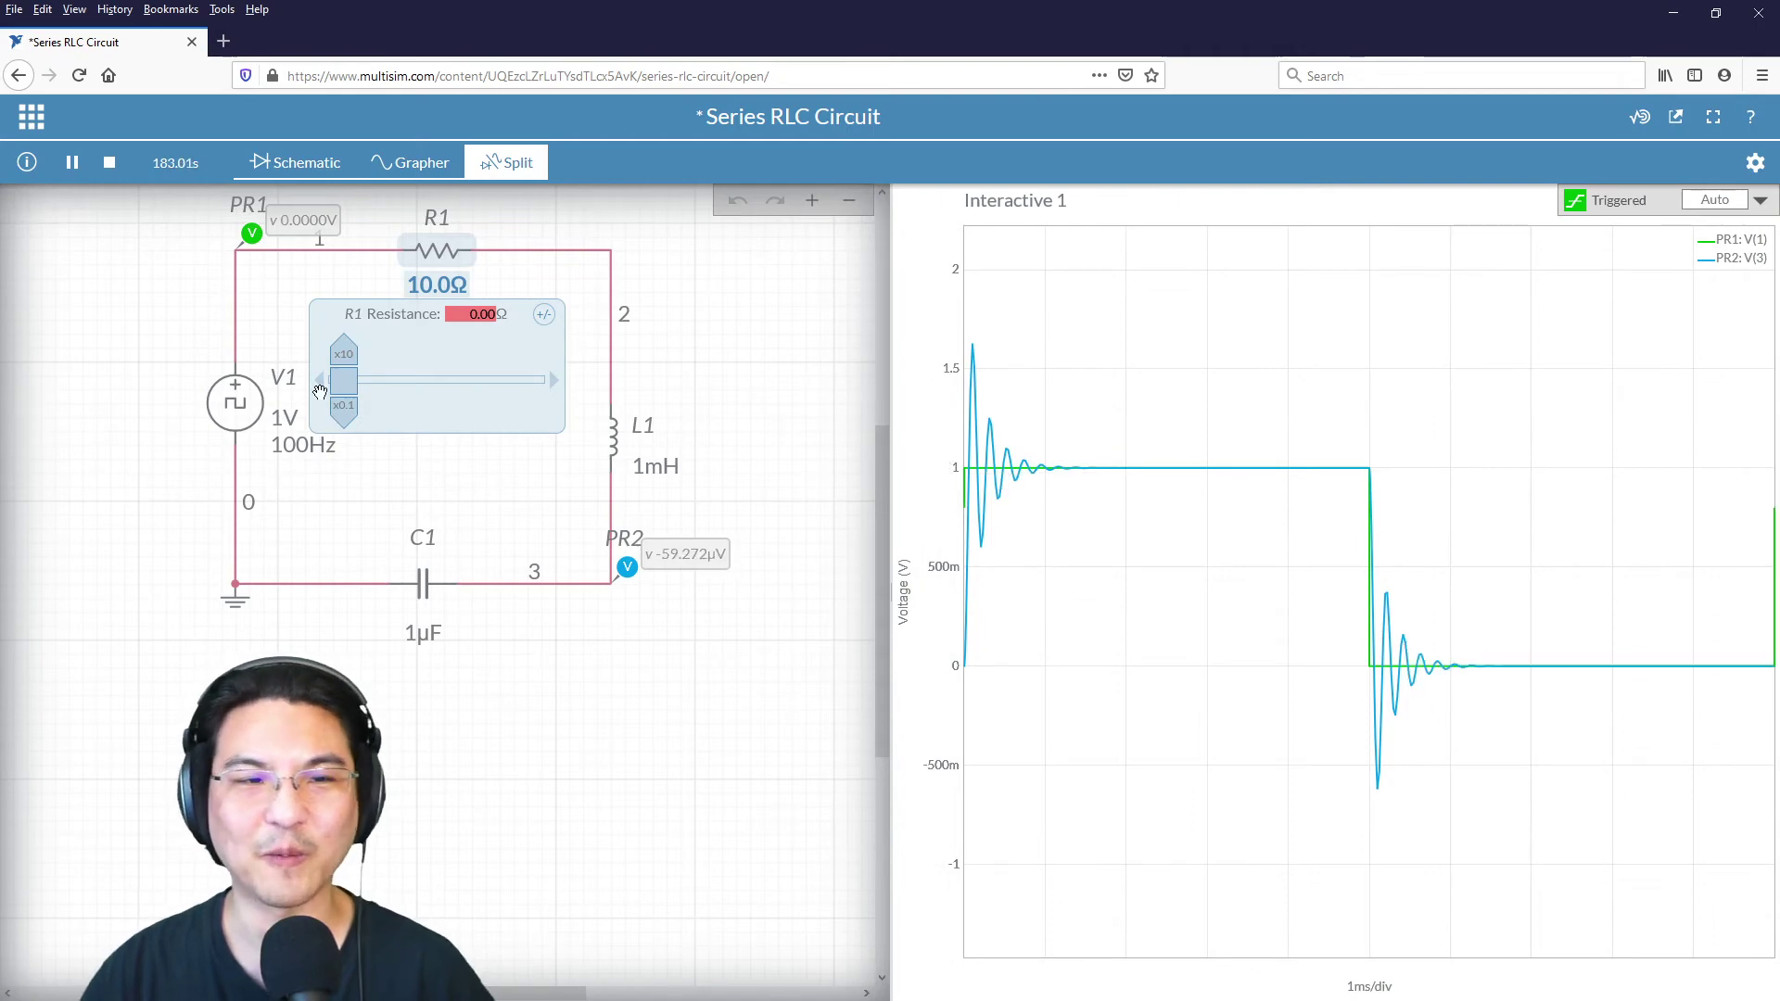
pyautogui.moveTo(341, 383); pyautogui.dragTo(366, 381)
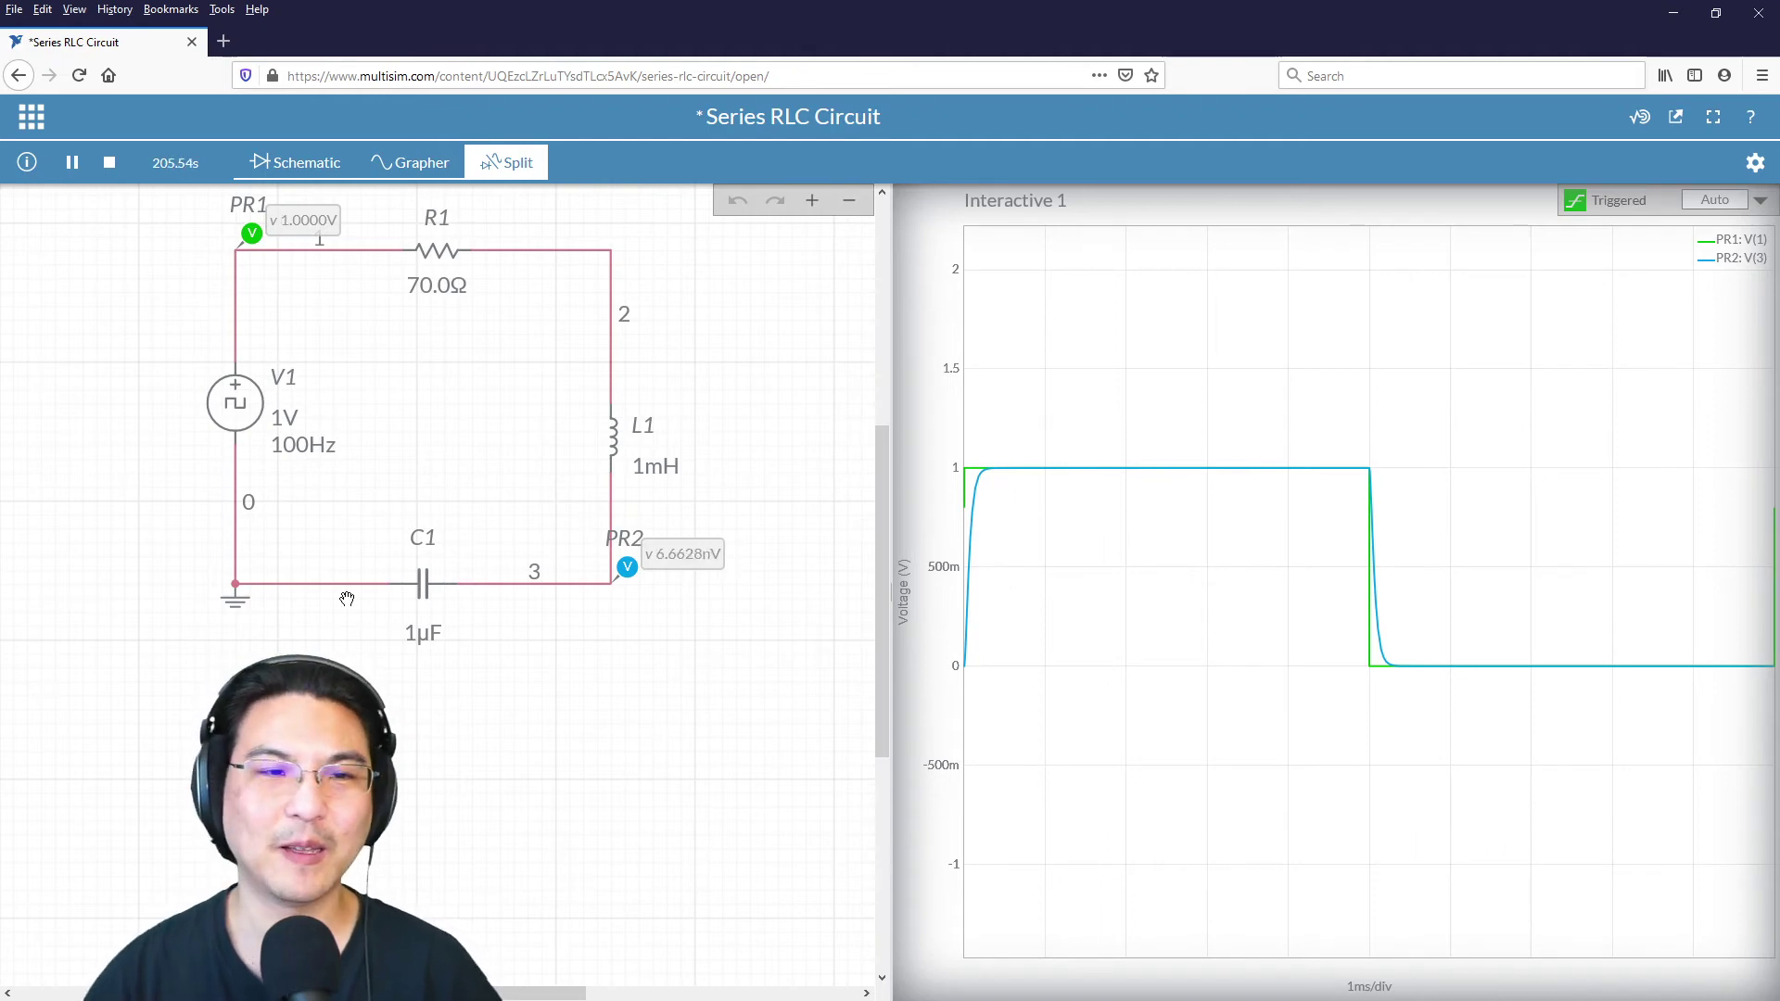
# Set R1 to 100Ω for a smooth, overshoot-free capacitor response.
pyautogui.click(439, 289)
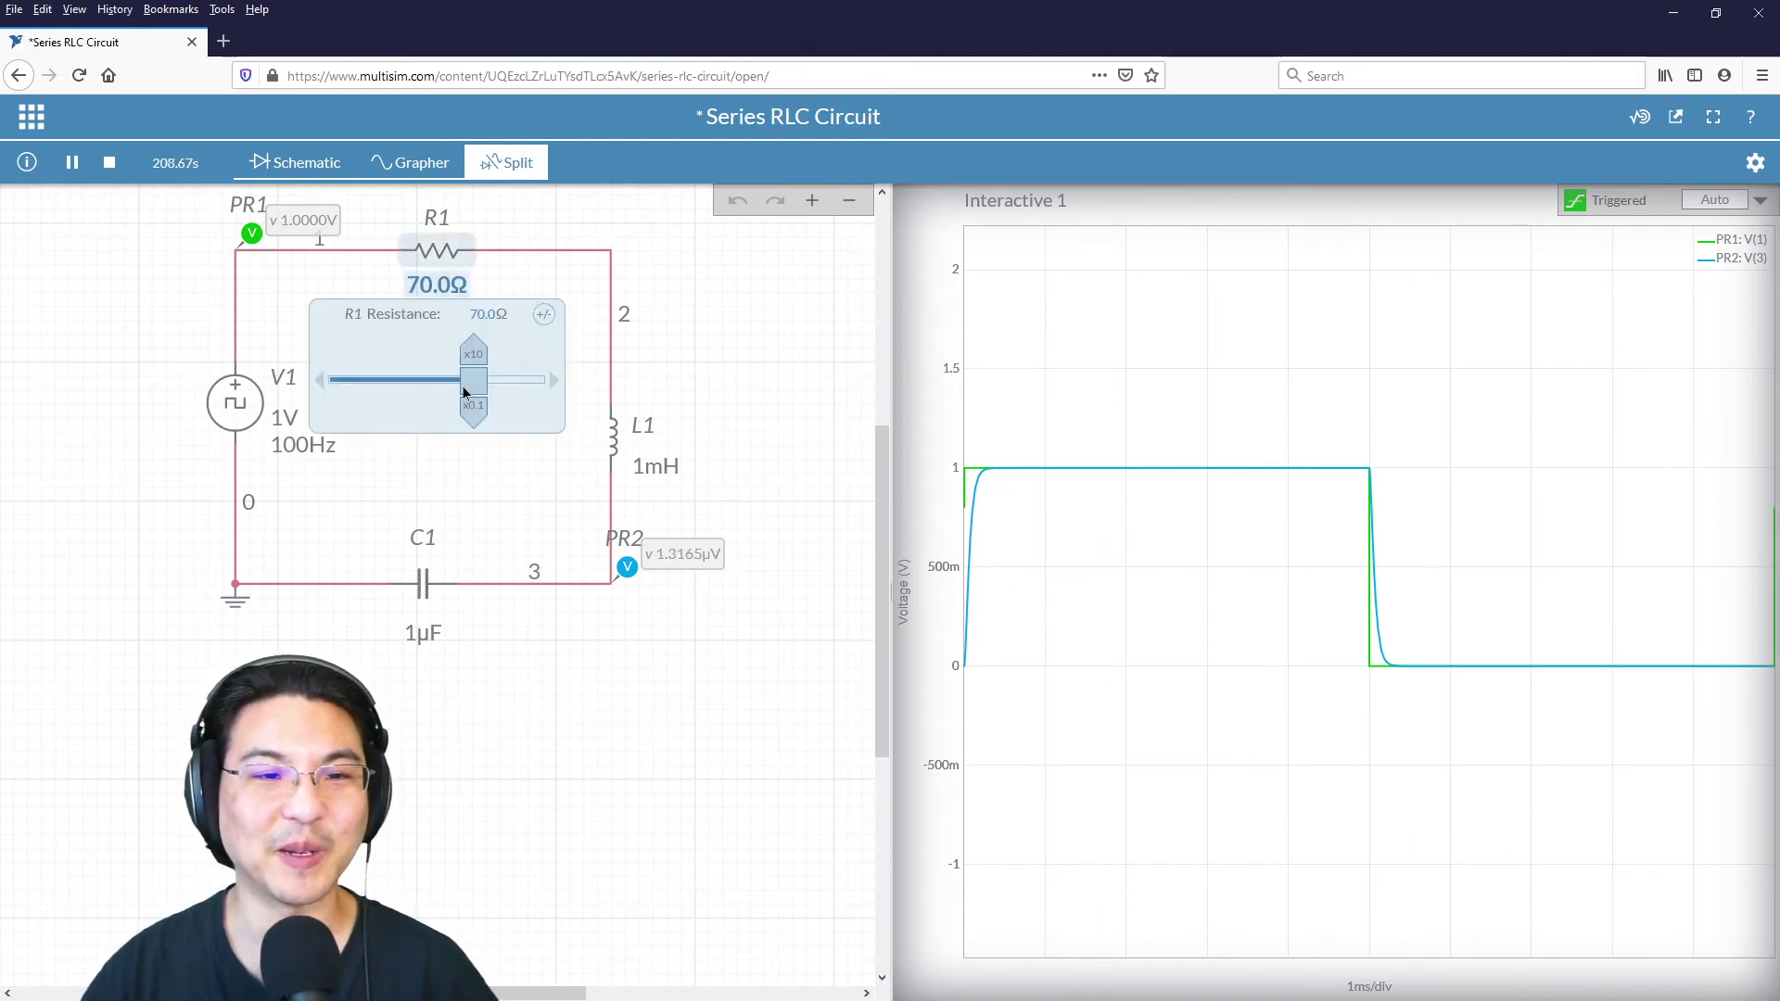
pyautogui.moveTo(464, 391); pyautogui.dragTo(536, 375)
pyautogui.click(673, 322)
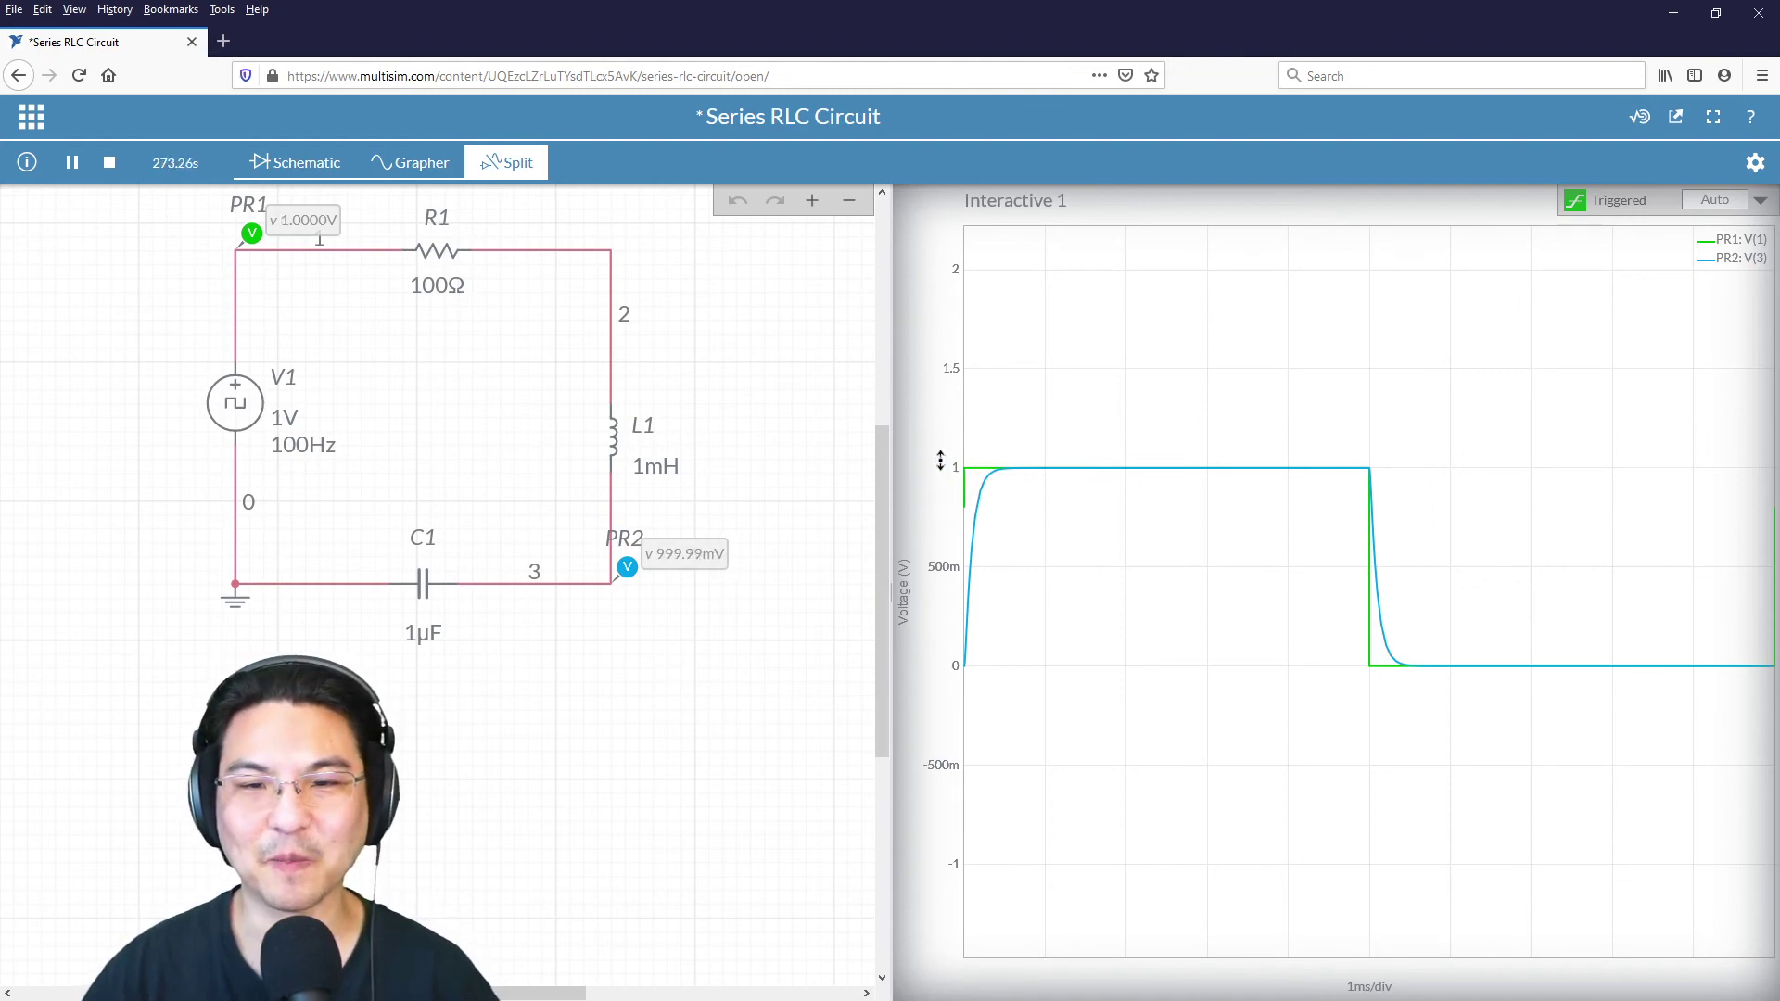
# Zoom the graph to 200µs/div with a -0.4 to 1.2 V range on one rising edge.
pyautogui.scroll(2, 941, 460)
pyautogui.scroll(3, 942, 465)
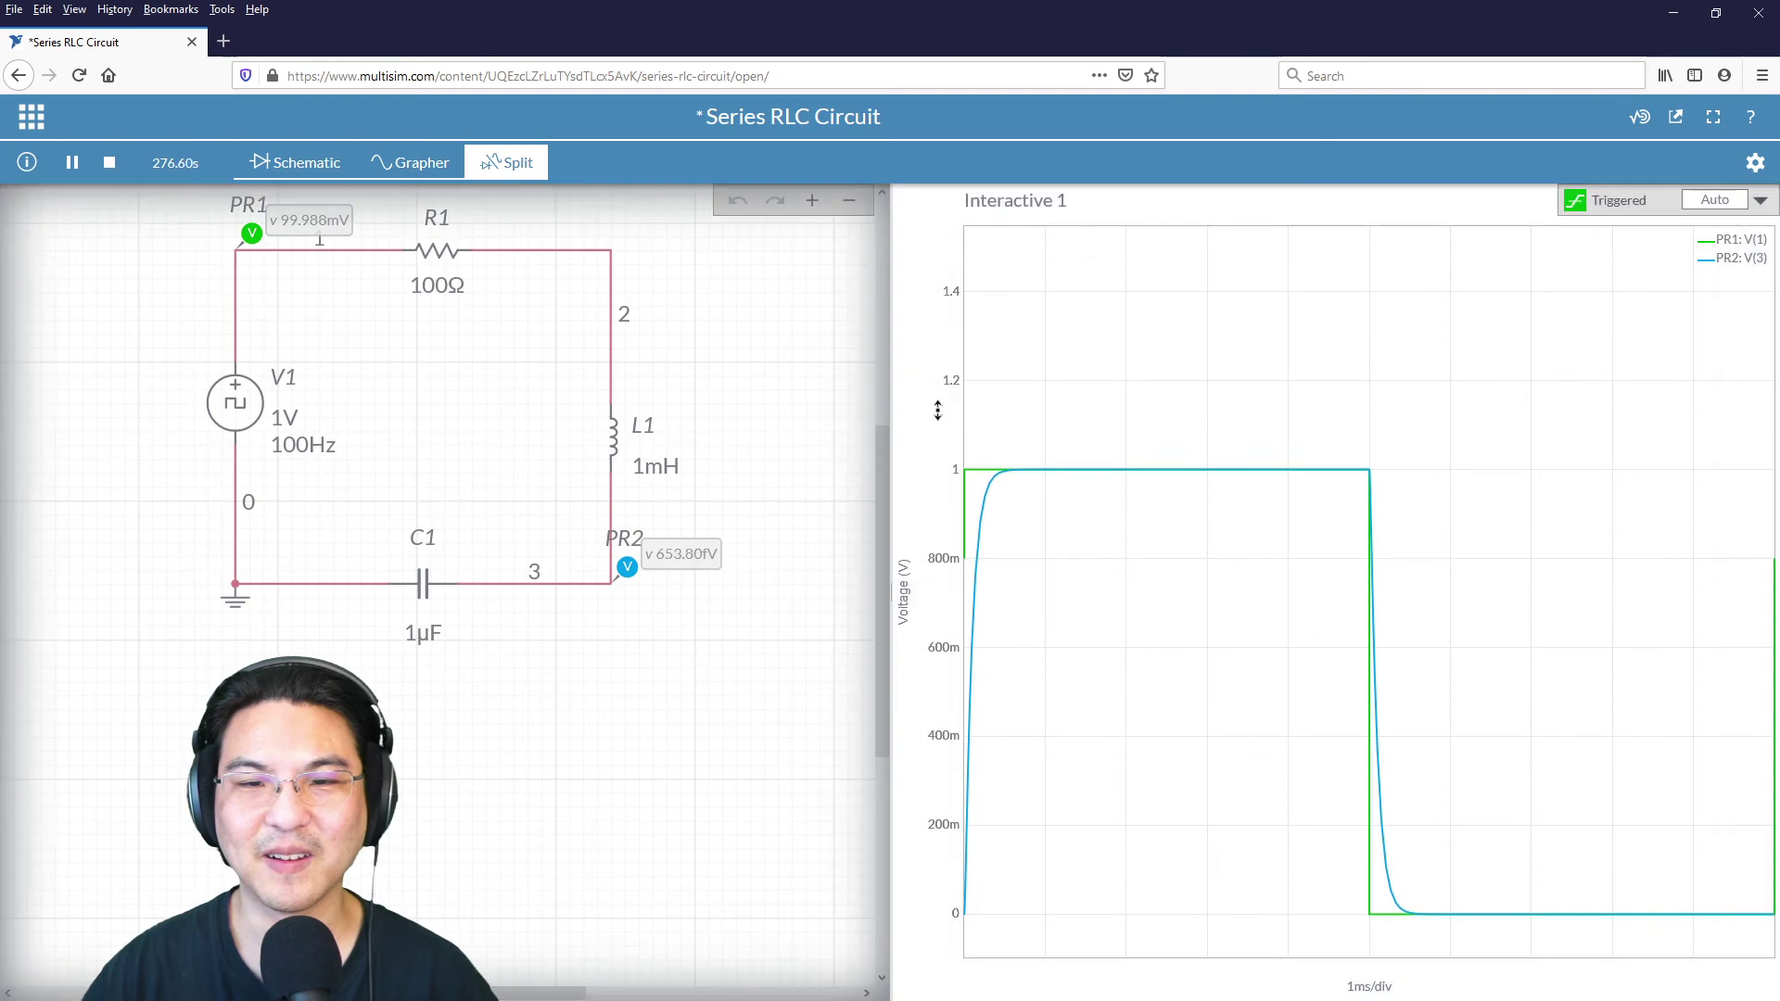
pyautogui.moveTo(939, 320); pyautogui.dragTo(942, 314)
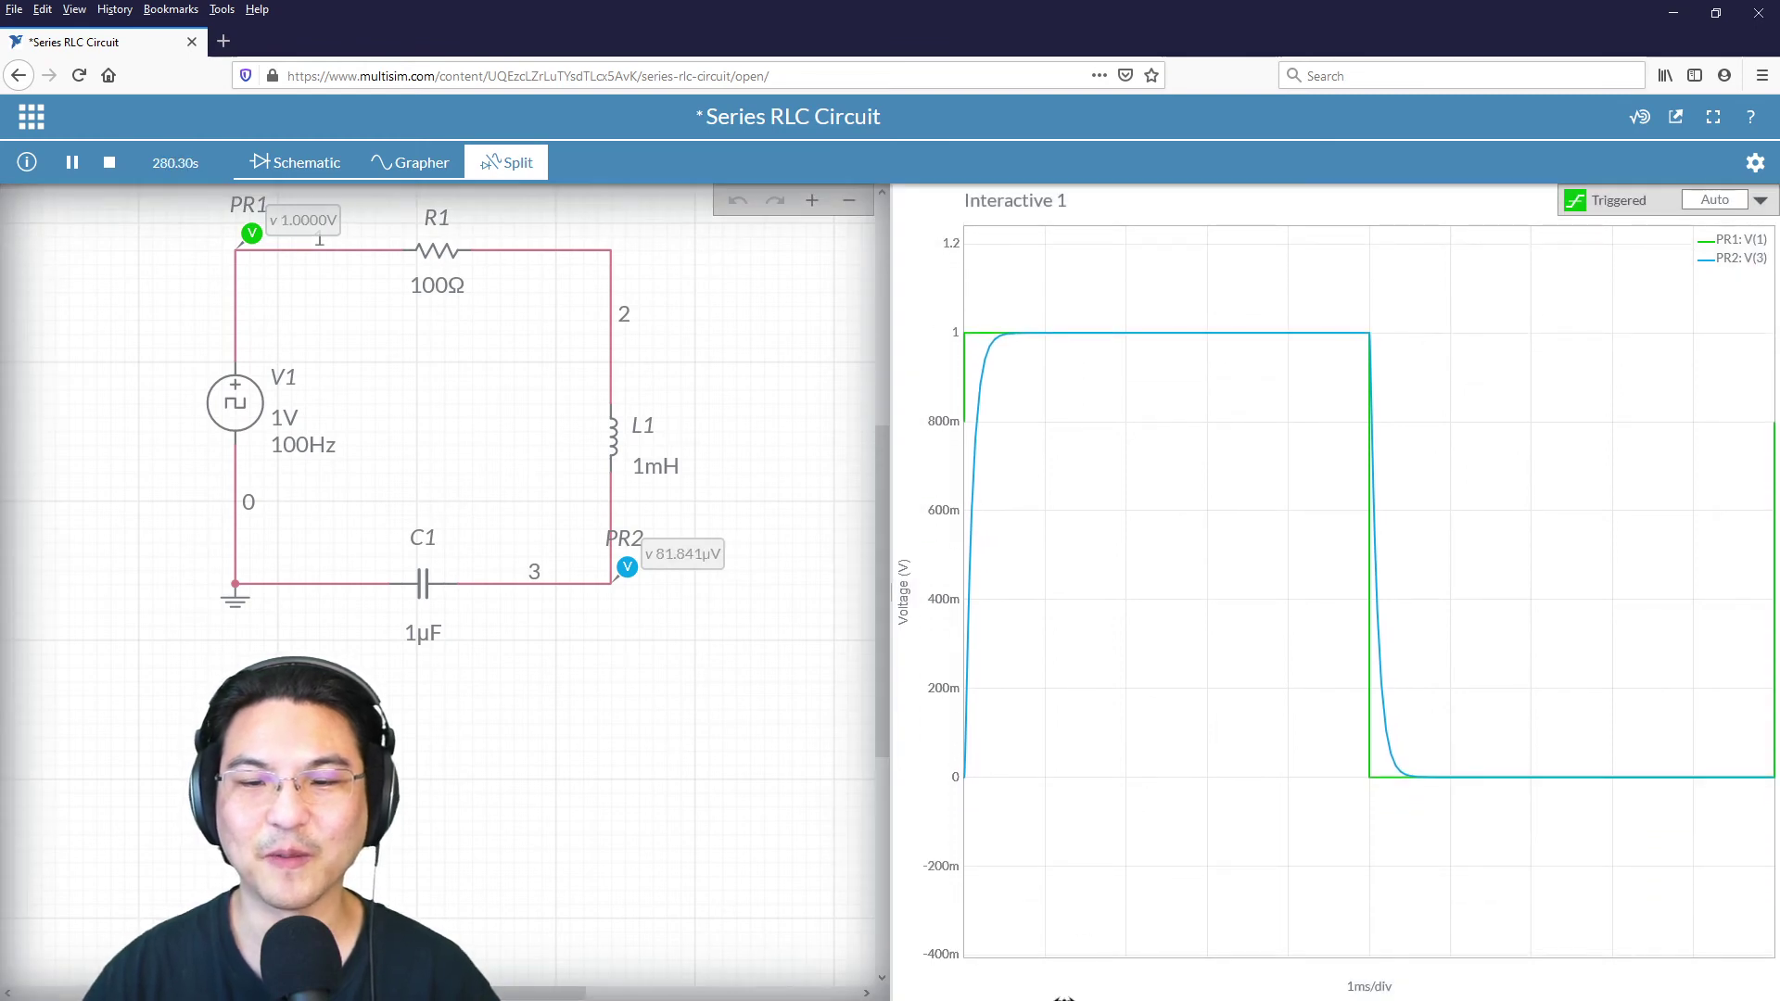
pyautogui.scroll(4, 1120, 933)
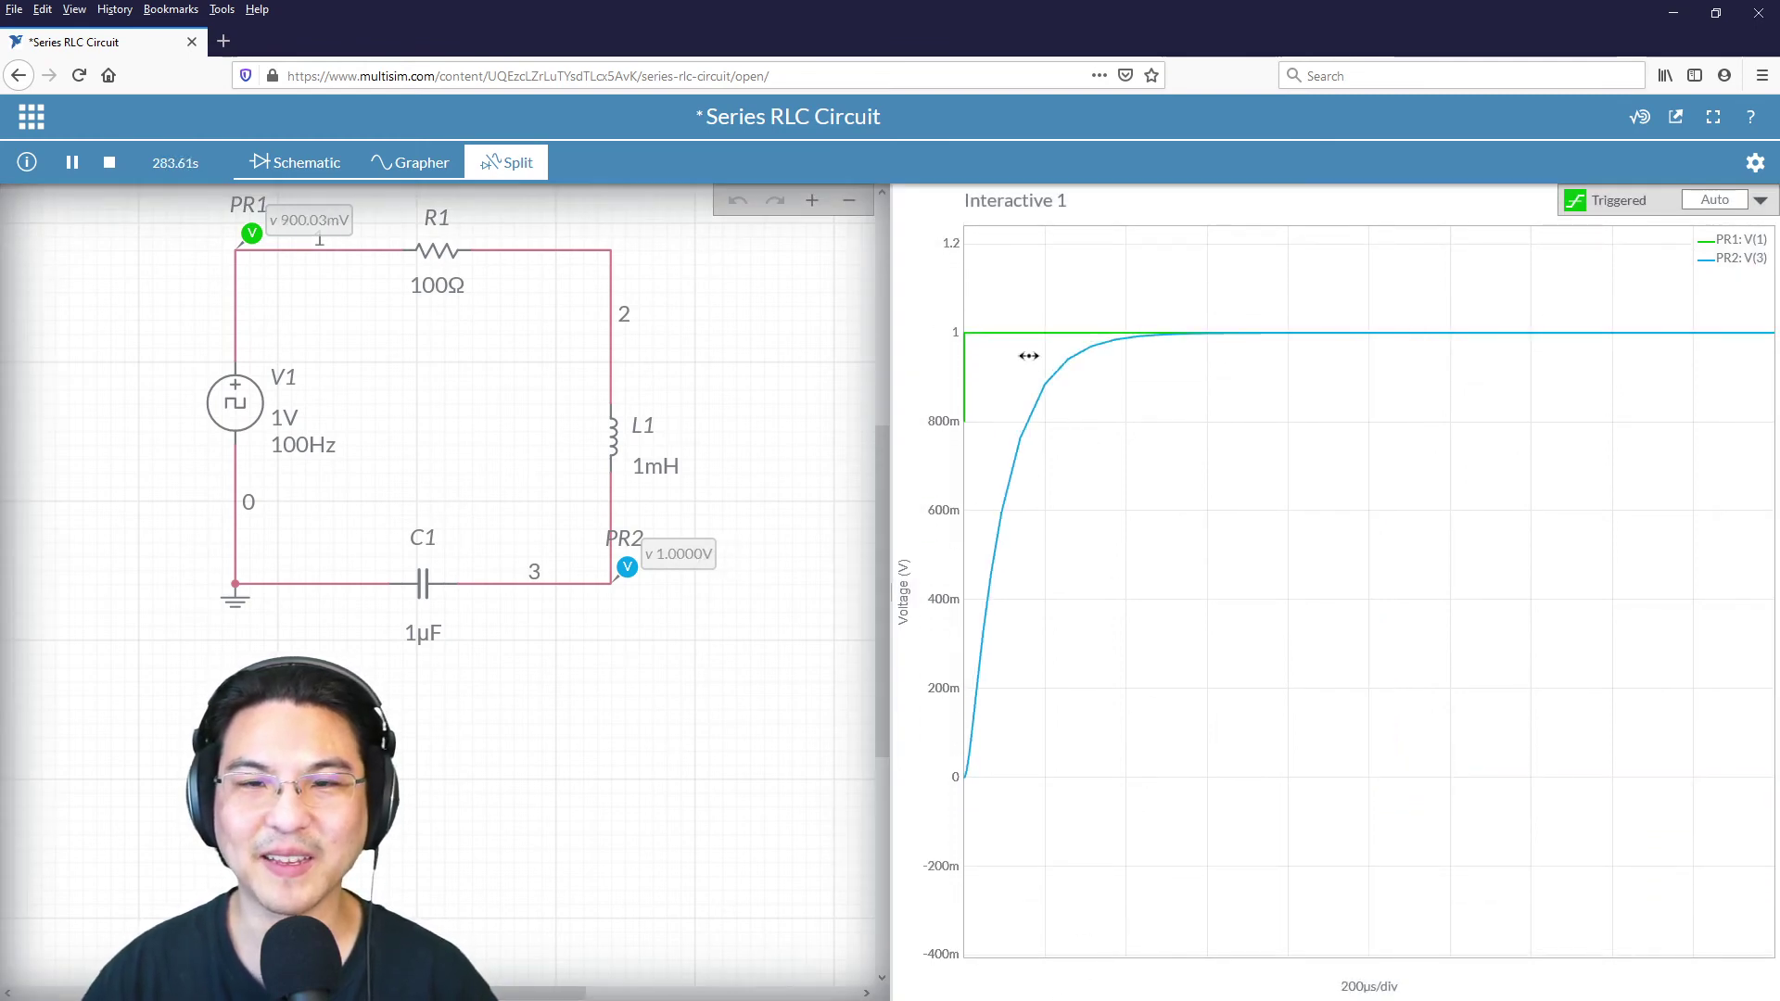
pyautogui.moveTo(1059, 371)
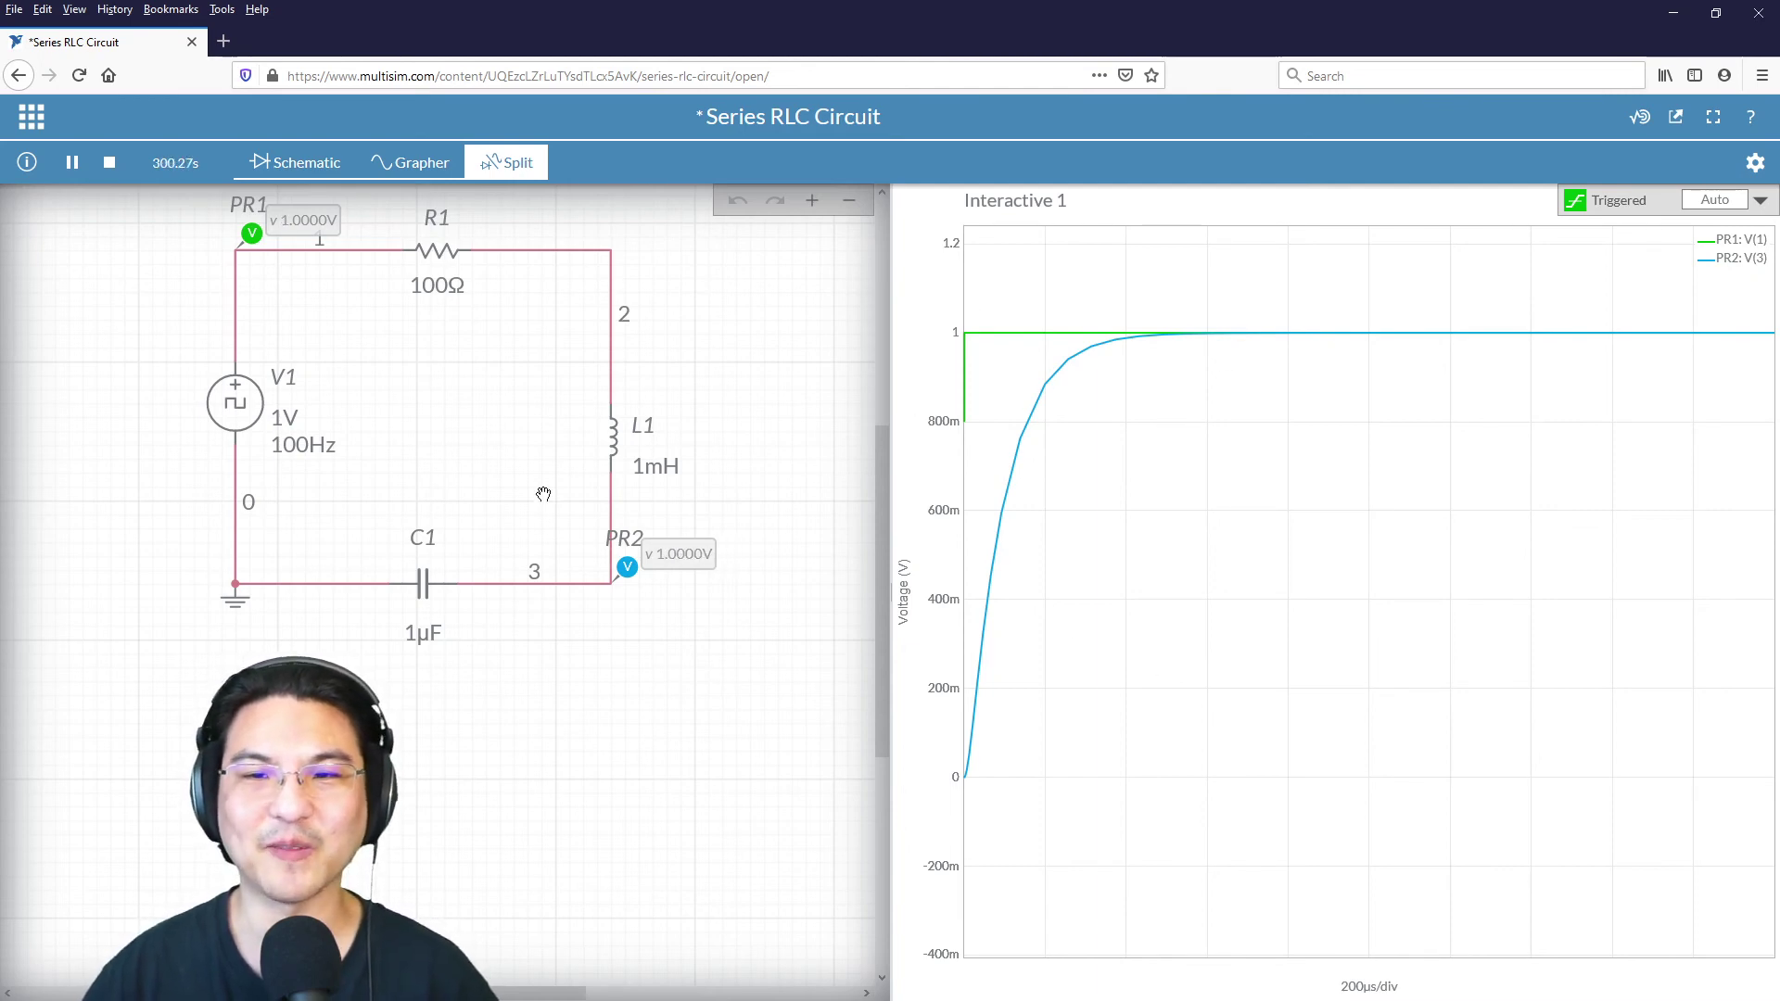
# Set R1 to 45.0Ω so PR2 overshoots slightly to about 1.05V.
pyautogui.click(447, 287)
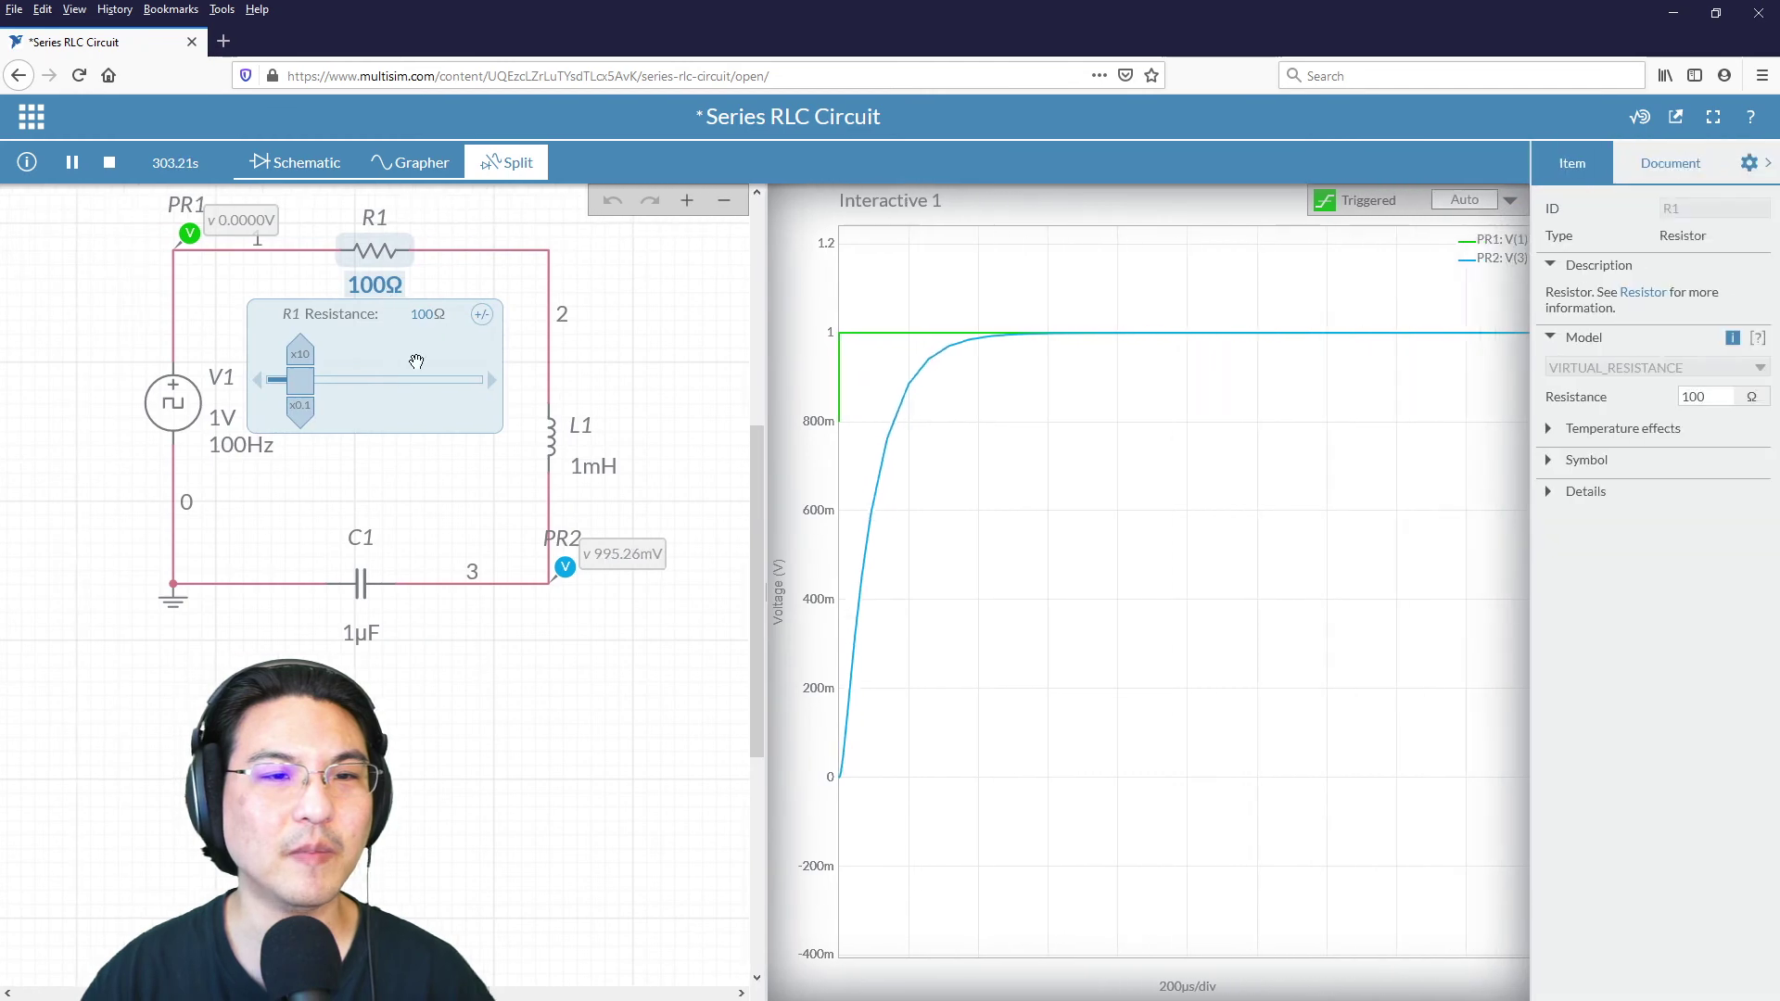
pyautogui.click(1755, 163)
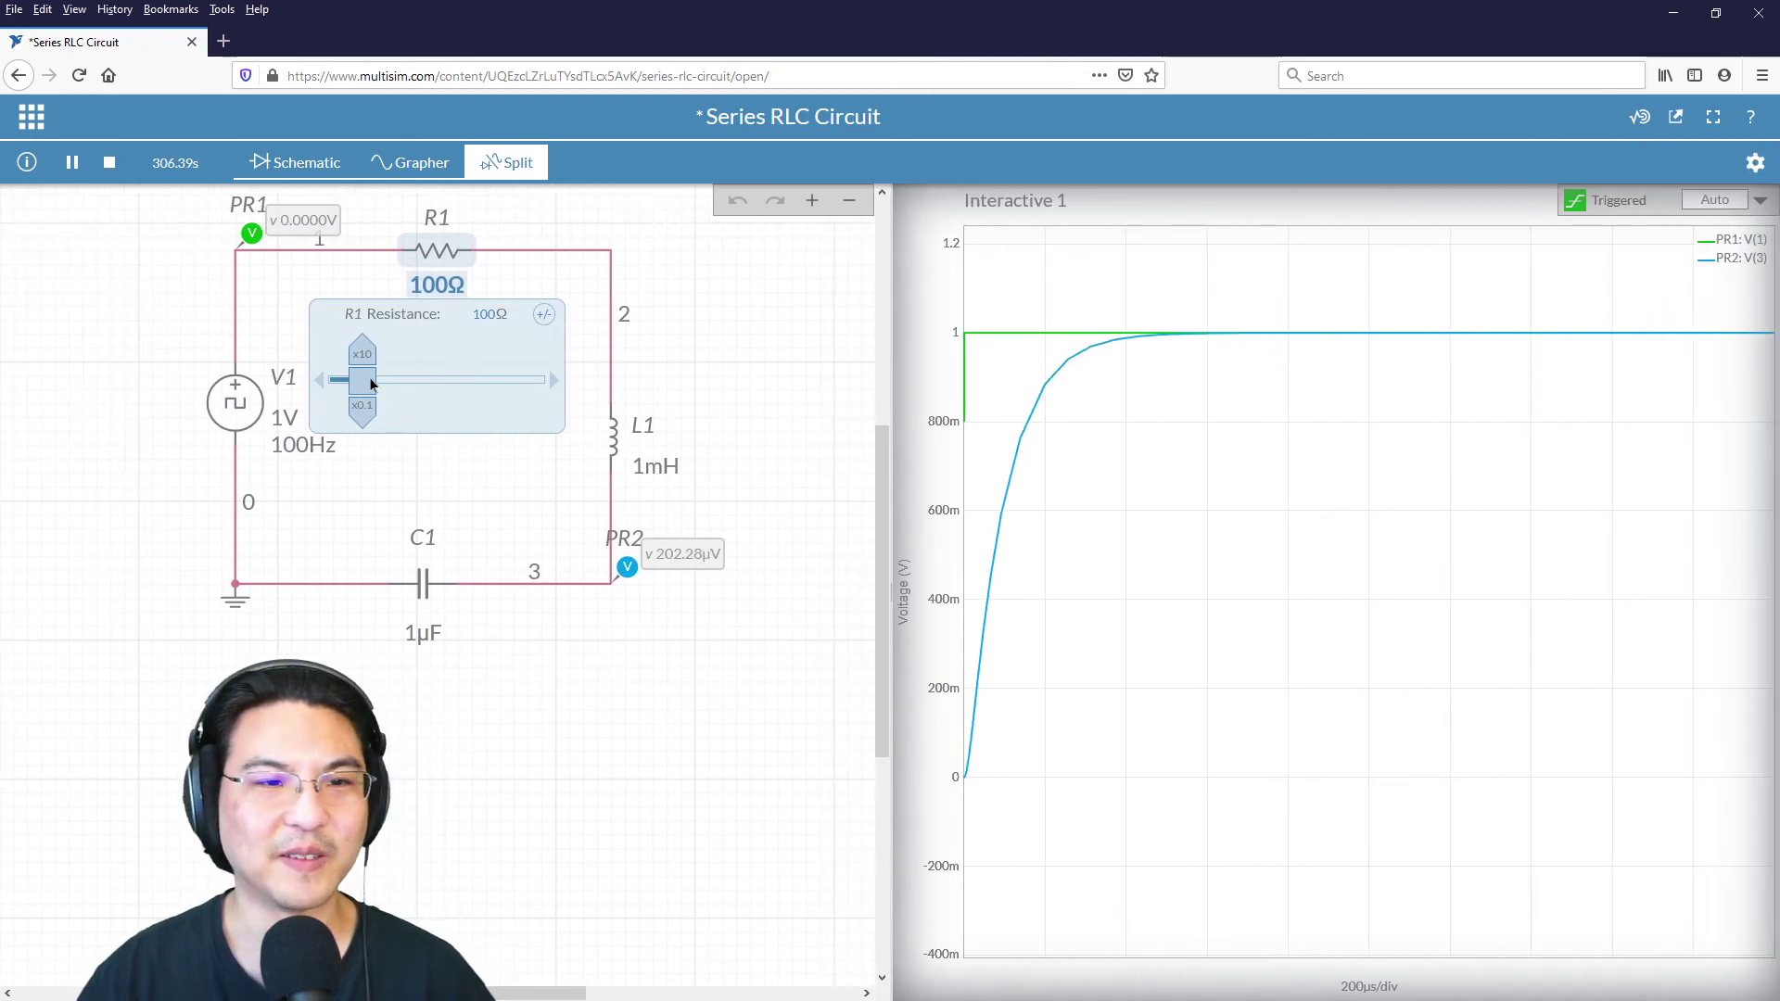
pyautogui.moveTo(374, 382)
pyautogui.mouseDown()
pyautogui.moveTo(442, 384)
pyautogui.moveTo(360, 371)
pyautogui.mouseUp()
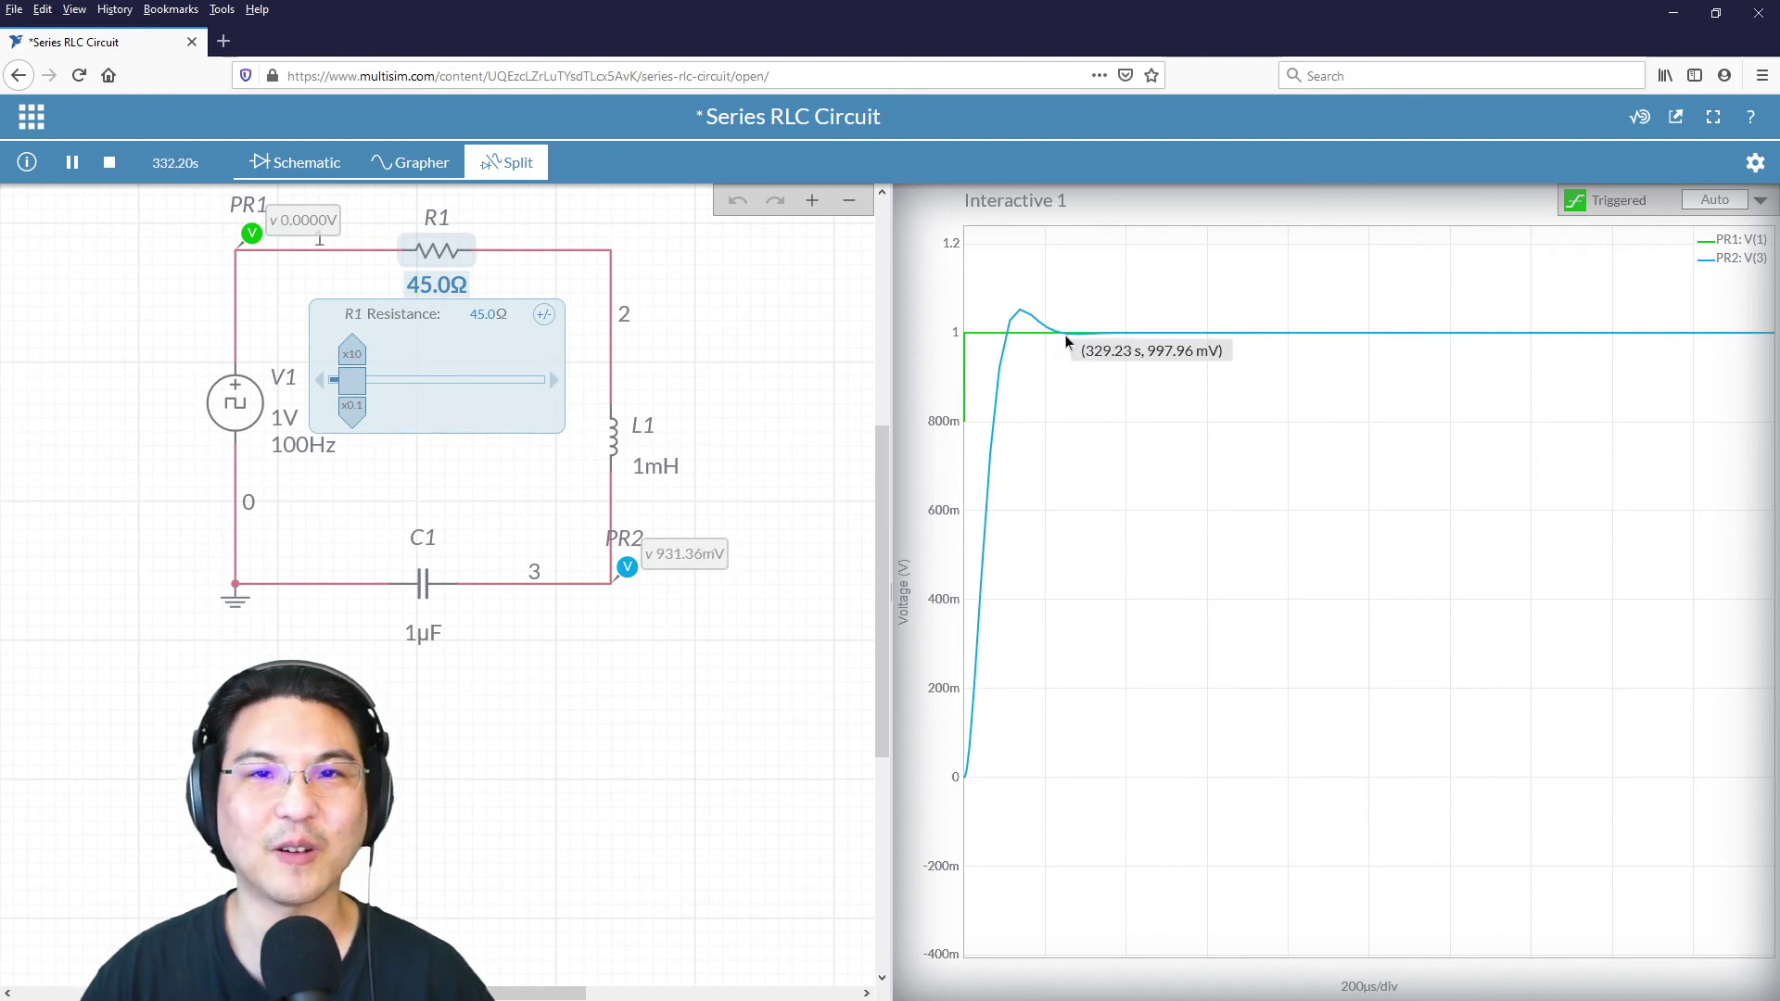
pyautogui.moveTo(1021, 318)
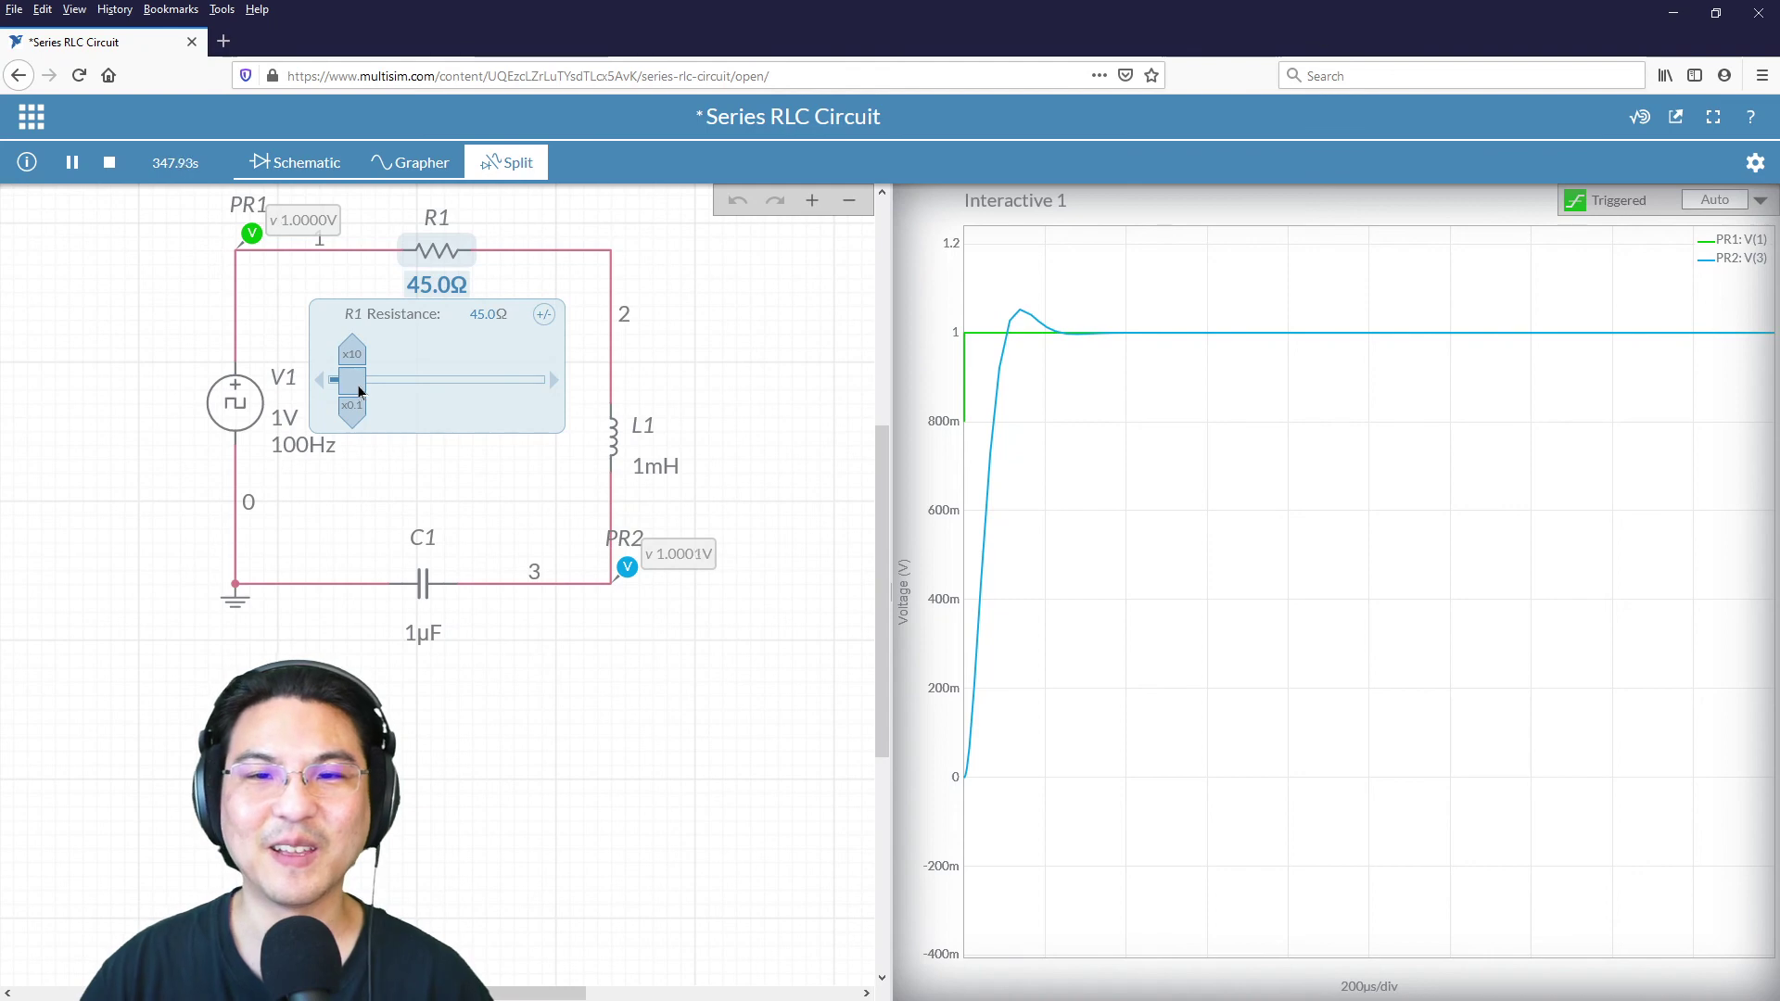
# Raise and lower R1 to compare overshoot, then set it back to 100Ω for a smooth rise.
pyautogui.moveTo(364, 391); pyautogui.dragTo(363, 392)
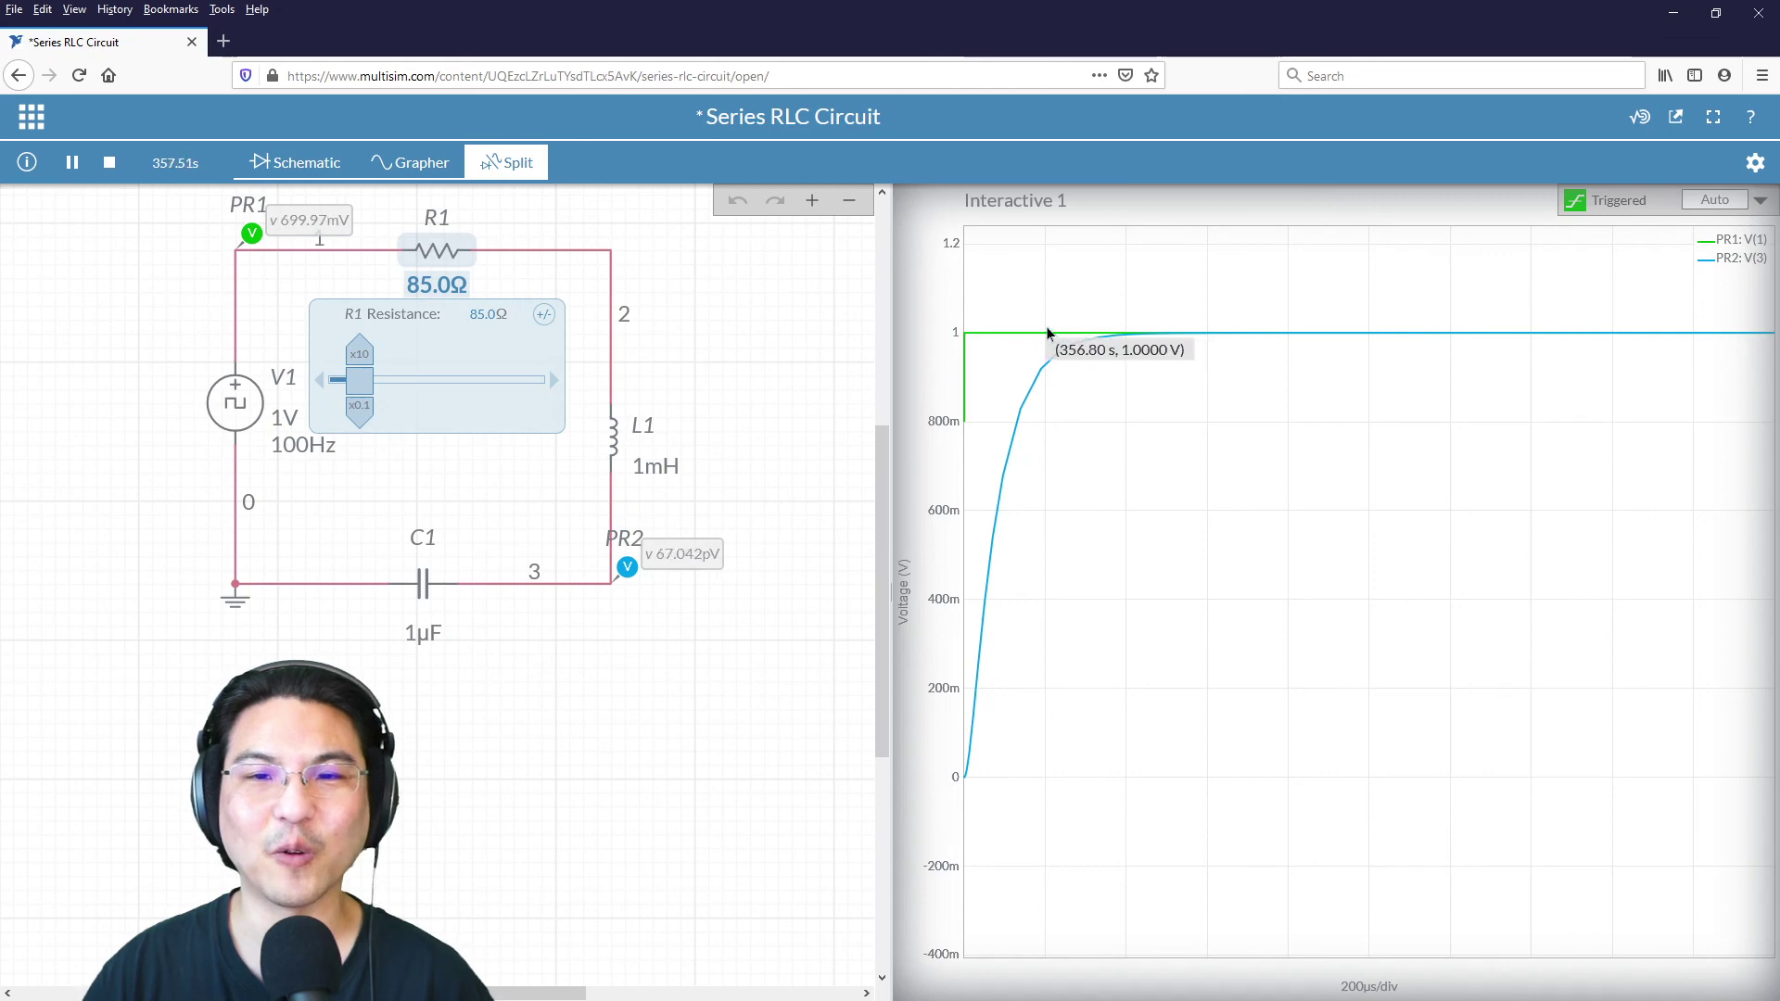
pyautogui.moveTo(1129, 341)
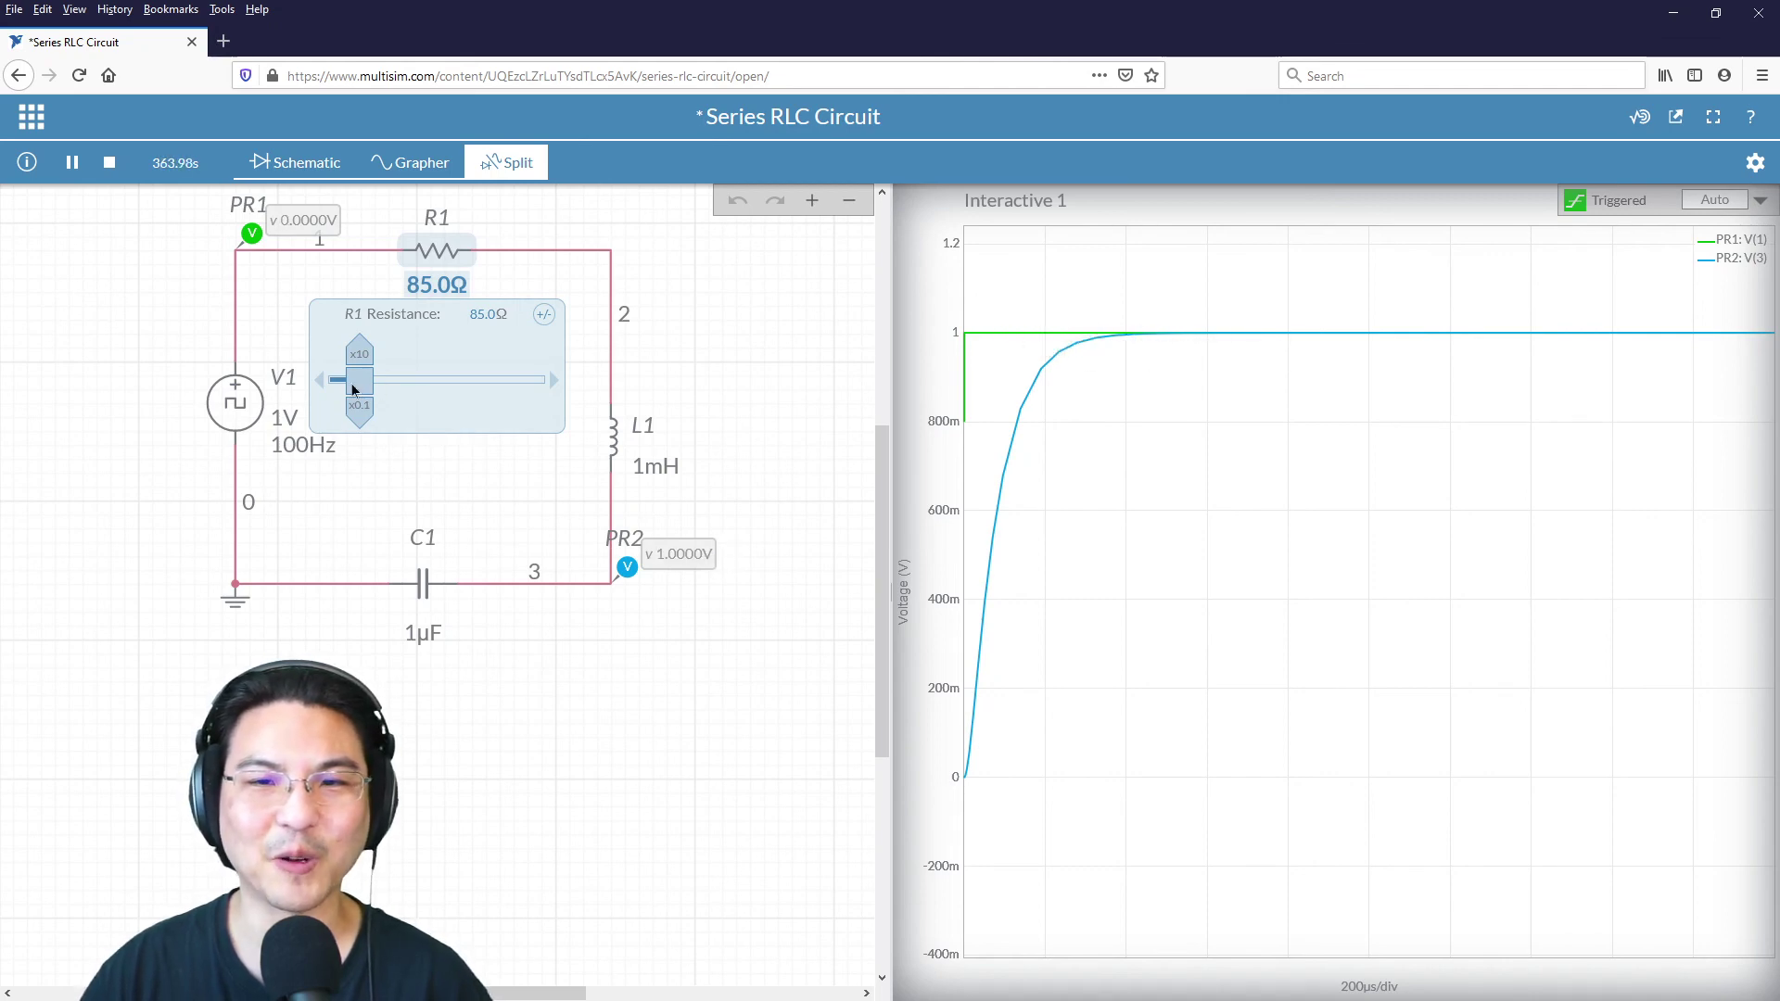
pyautogui.moveTo(348, 390); pyautogui.dragTo(347, 390)
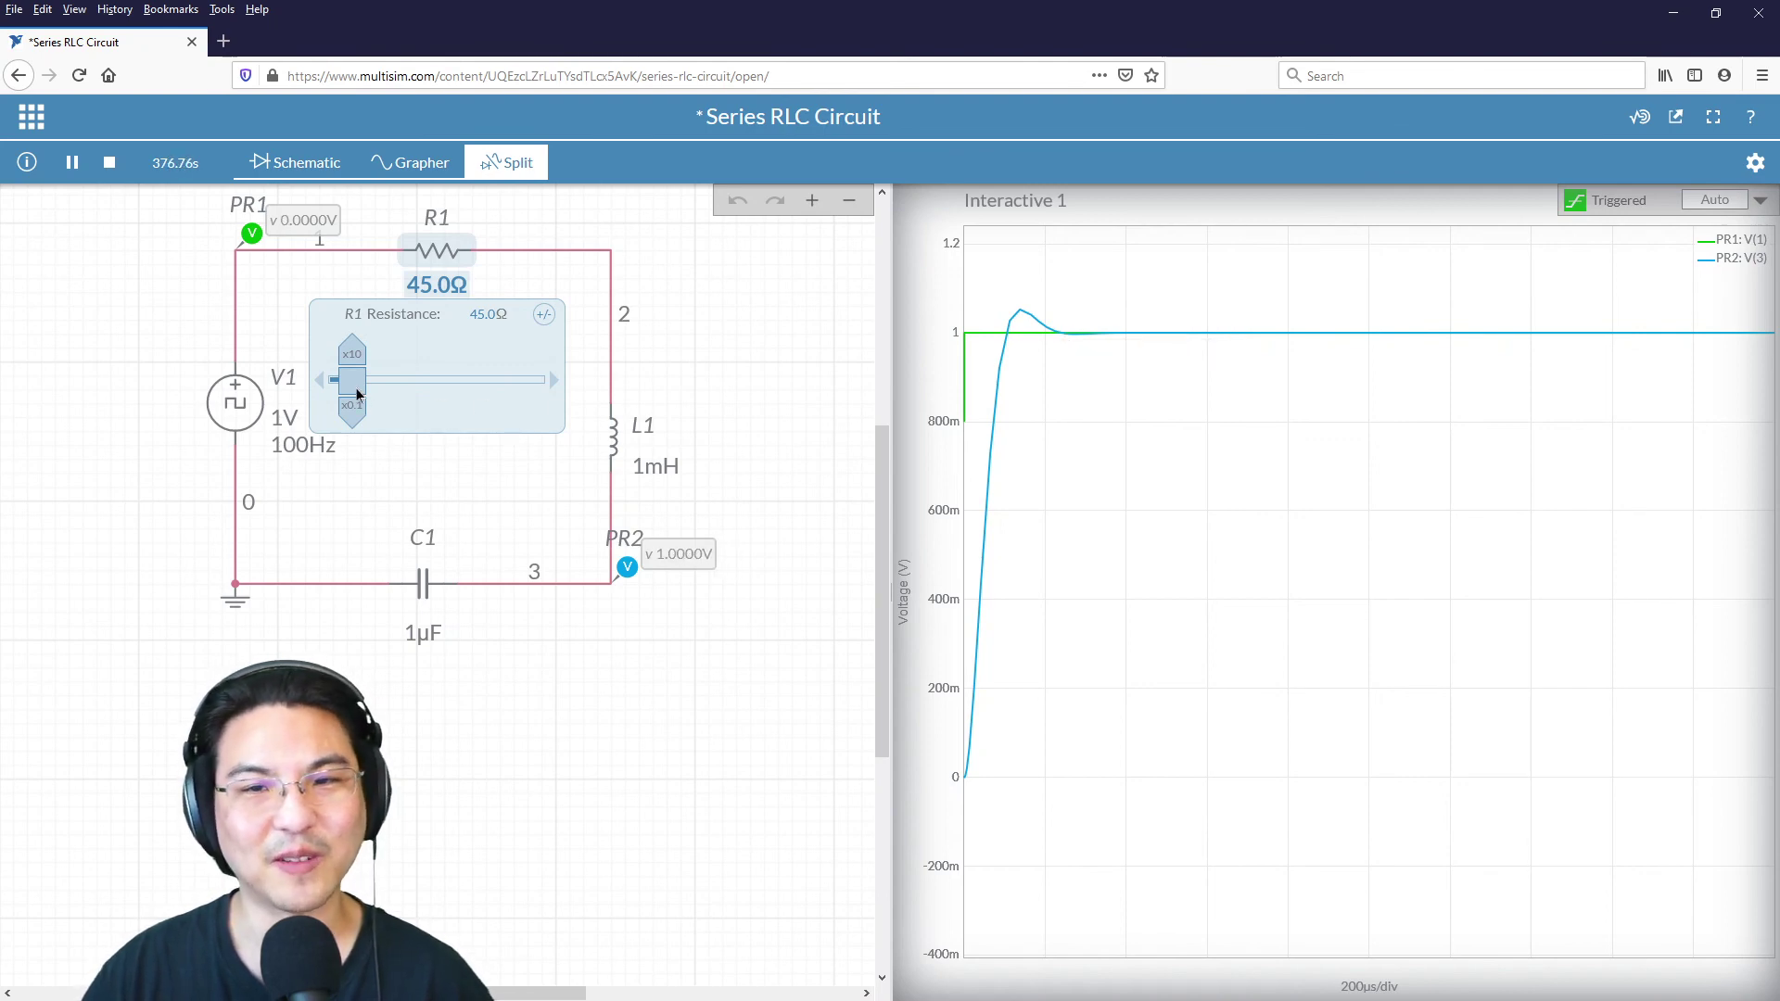
pyautogui.moveTo(363, 393); pyautogui.dragTo(366, 390)
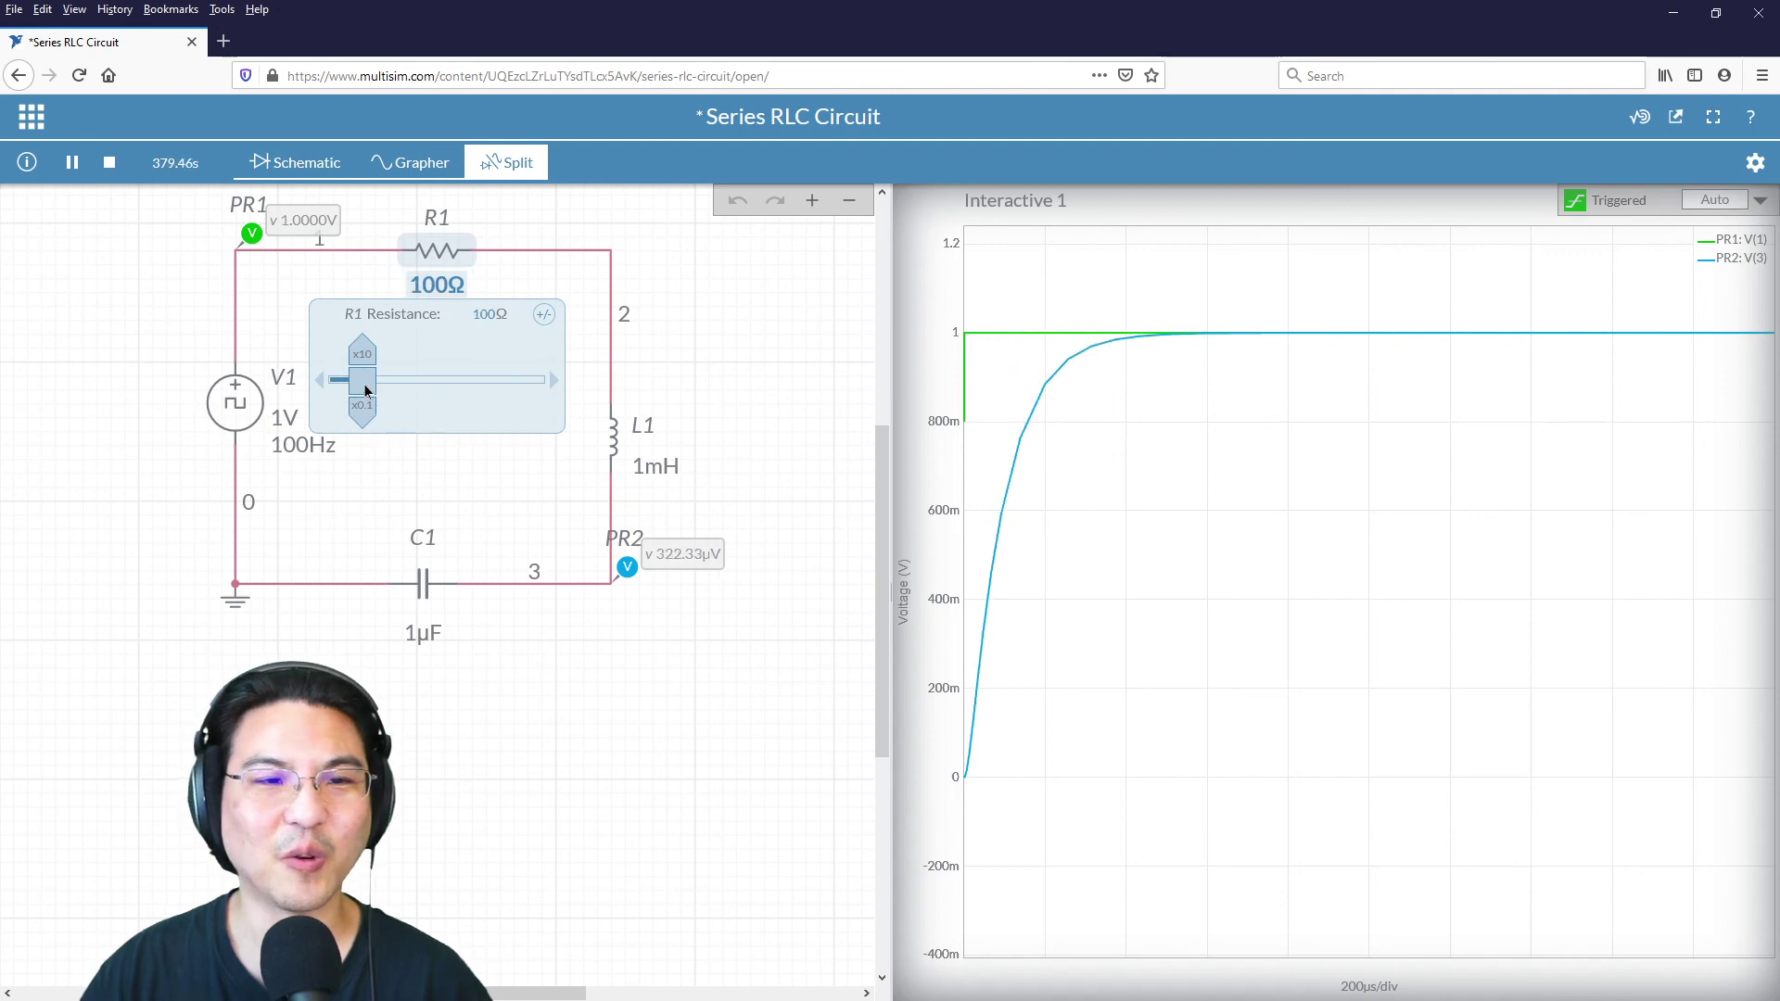